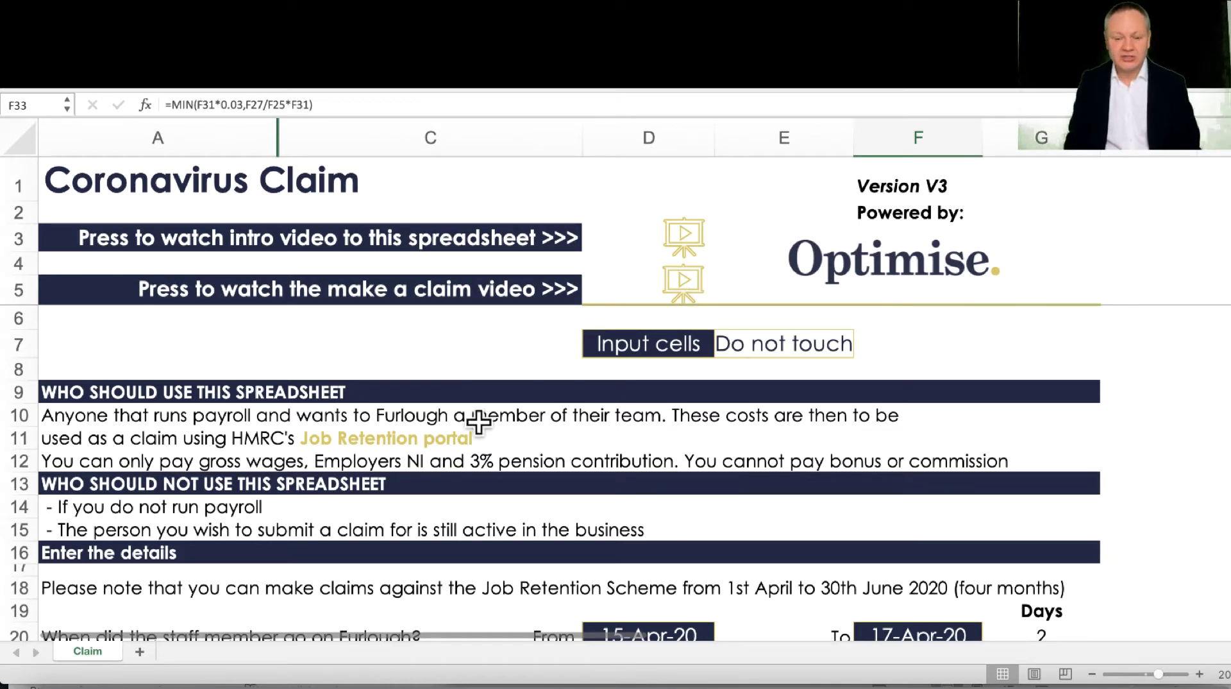
Step: Review the guidance on who should use the spreadsheet and the input cells for the furlough dates and pay period
scroll(525, 450, "down", 2)
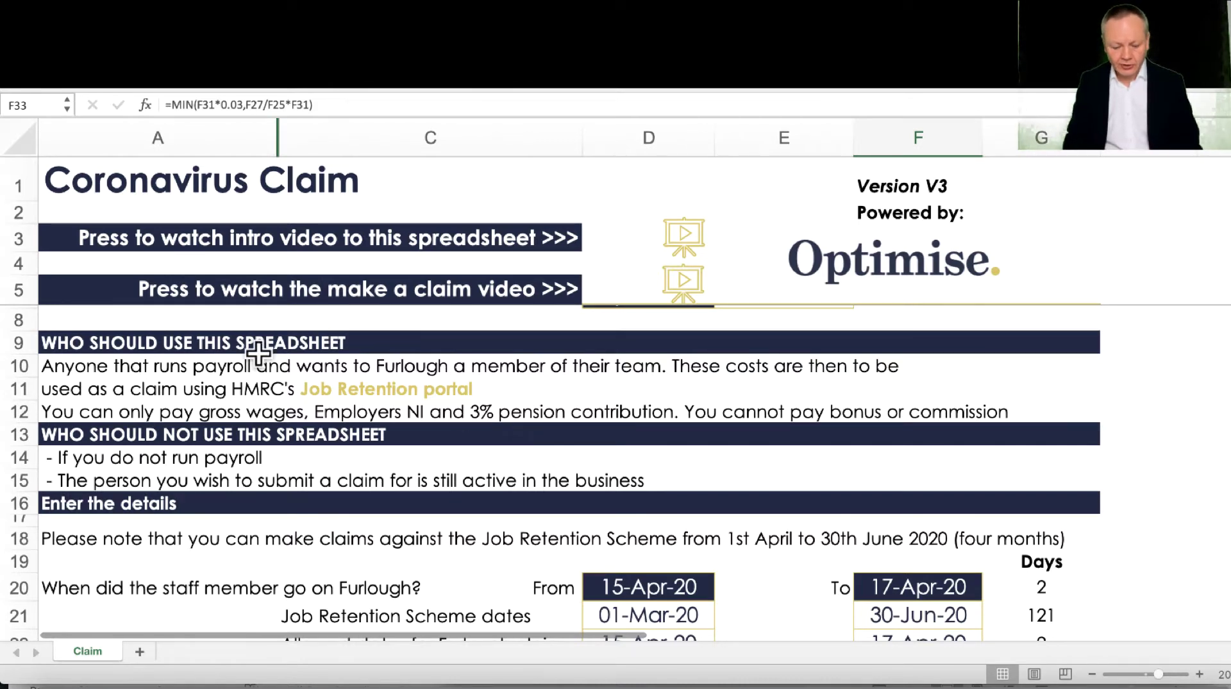
scroll(186, 352, "down", 2)
left_click(100, 388)
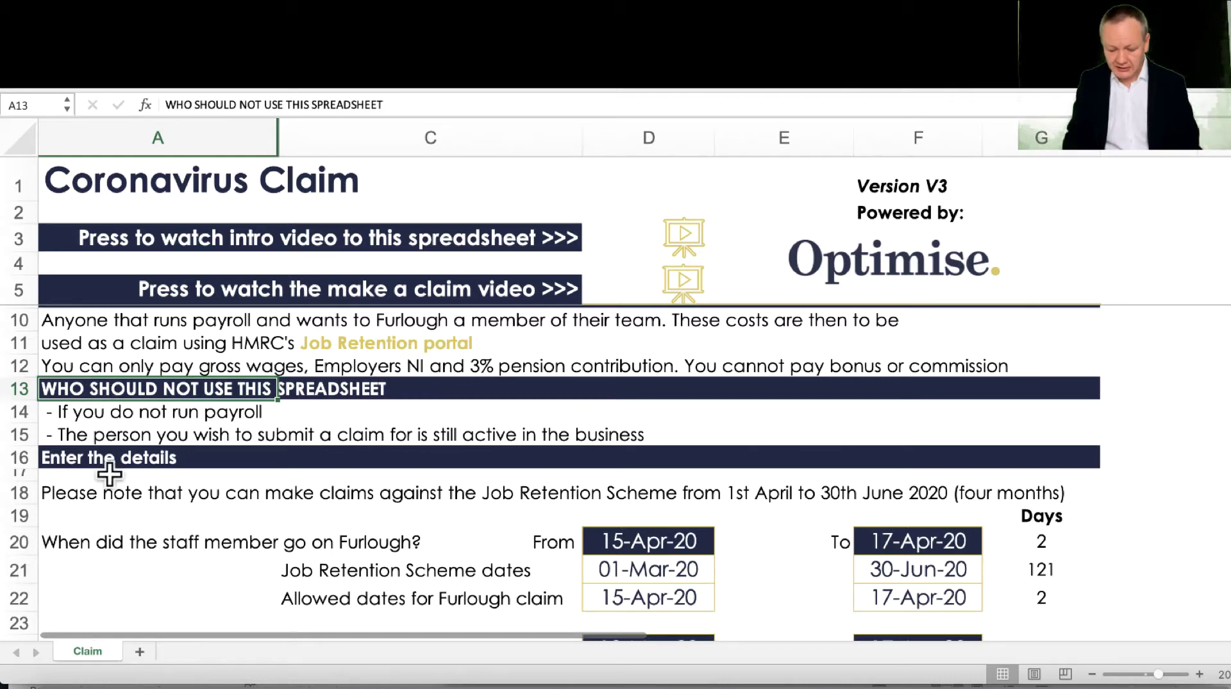
scroll(343, 528, "down", 3)
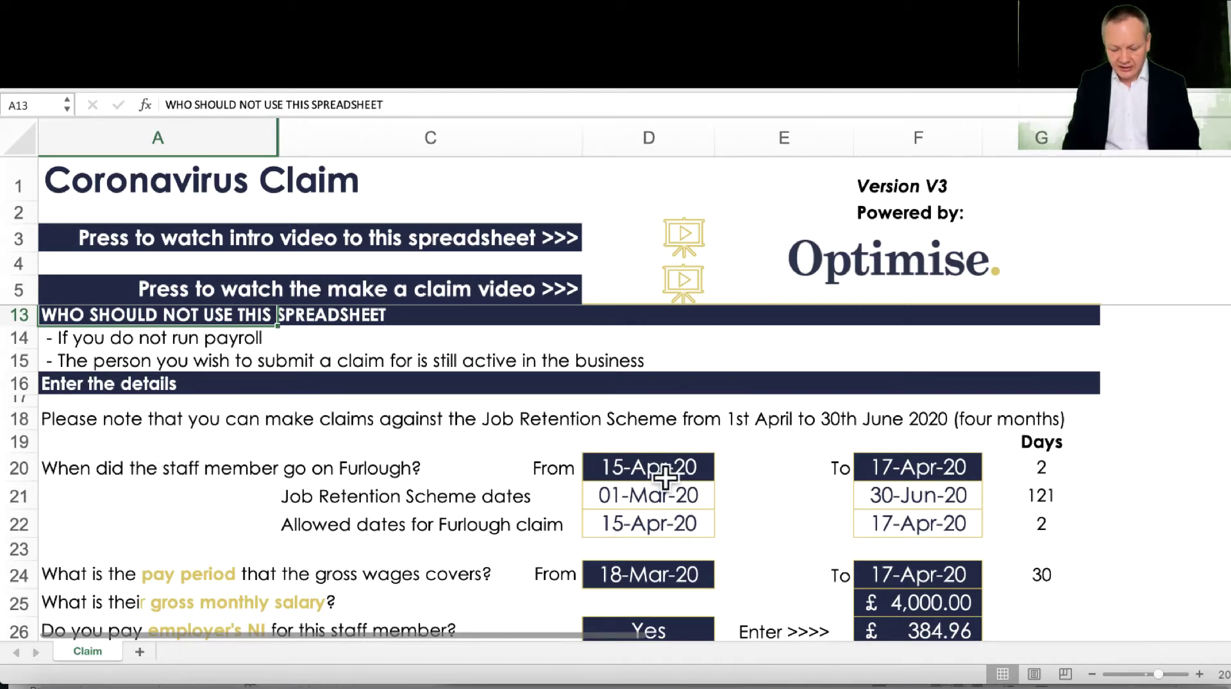
scroll(640, 494, "down", 2)
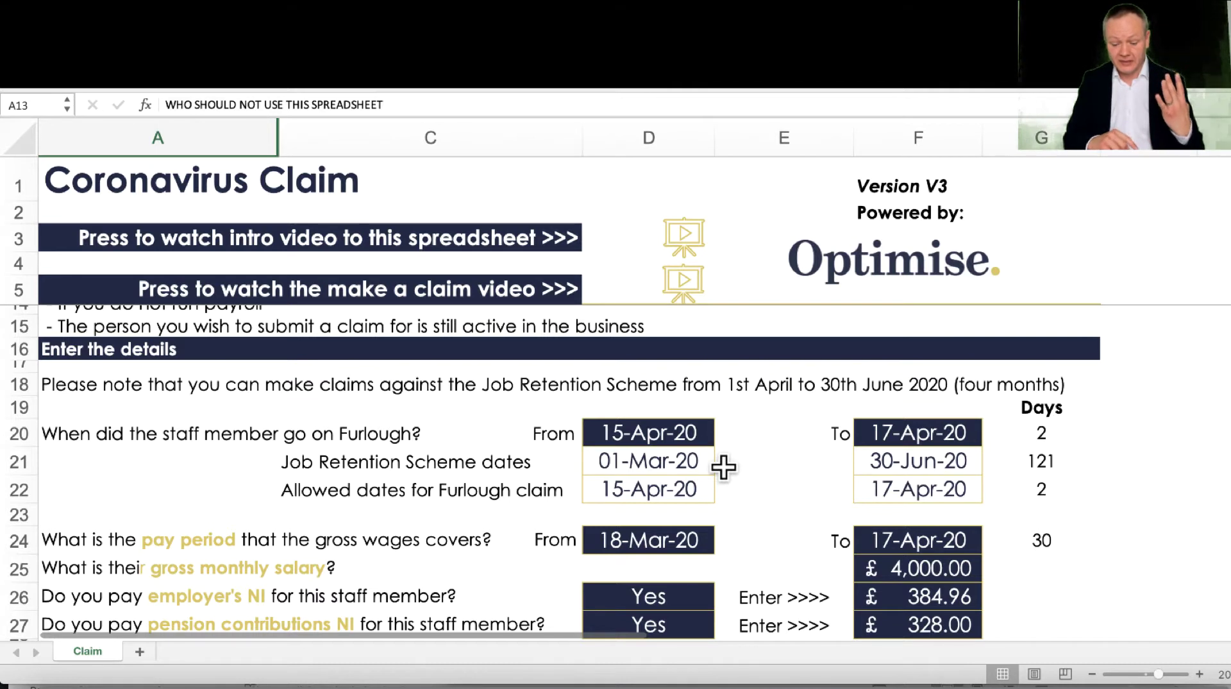
left_click(668, 433)
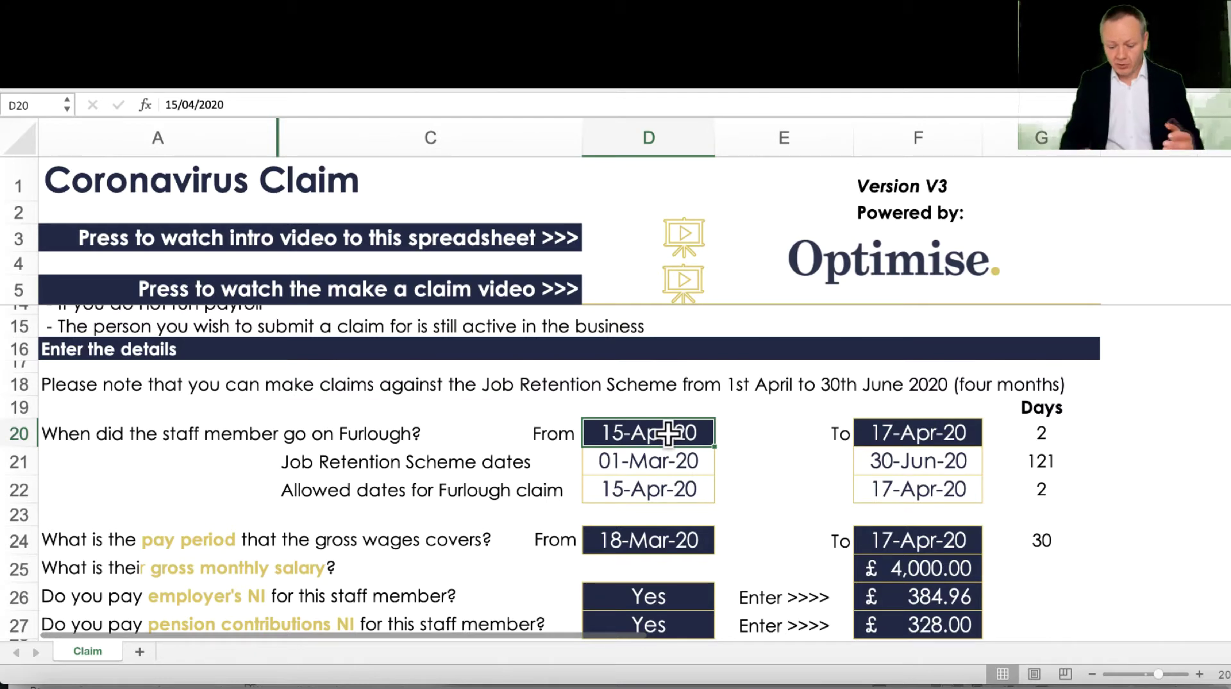
scroll(669, 434, "down", 1)
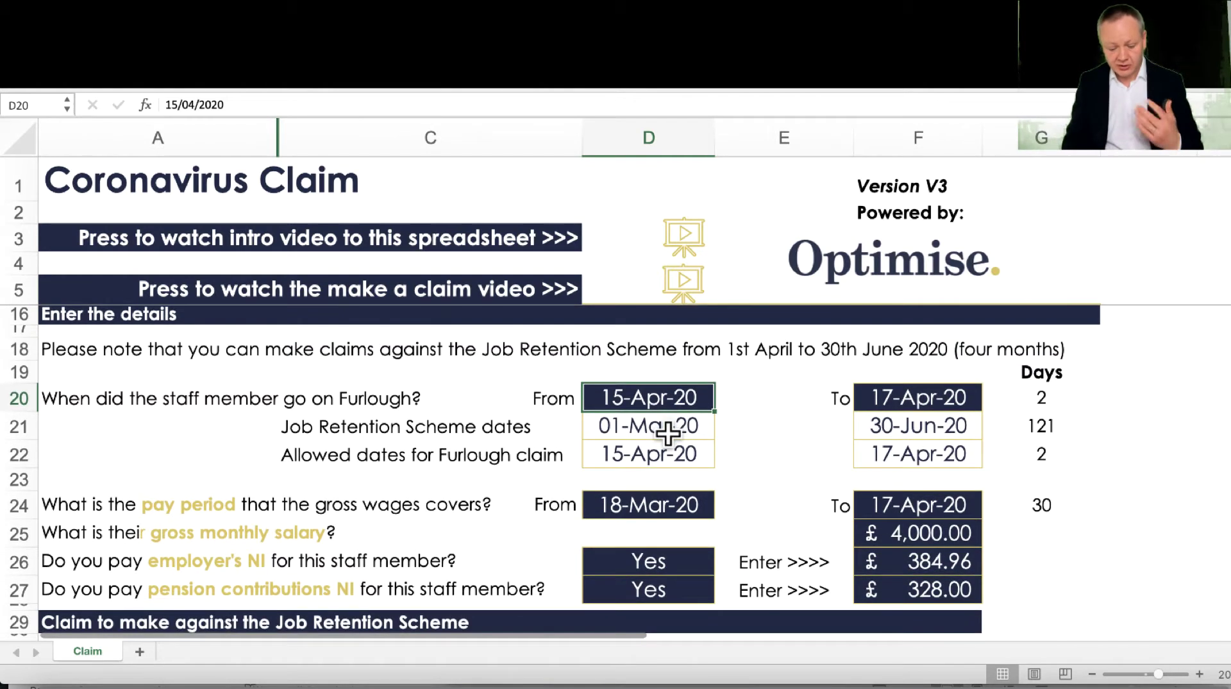
left_click(671, 510)
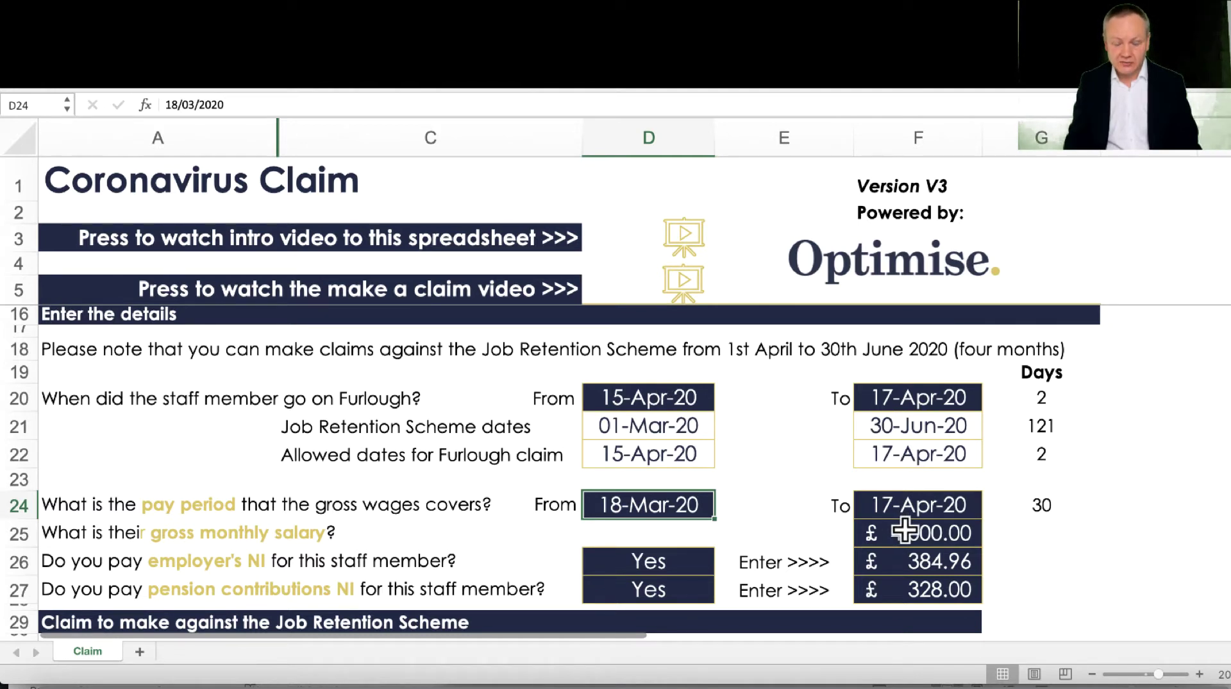
Step: Set the furlough From date in D20 to 12/4/20
left_click(670, 396)
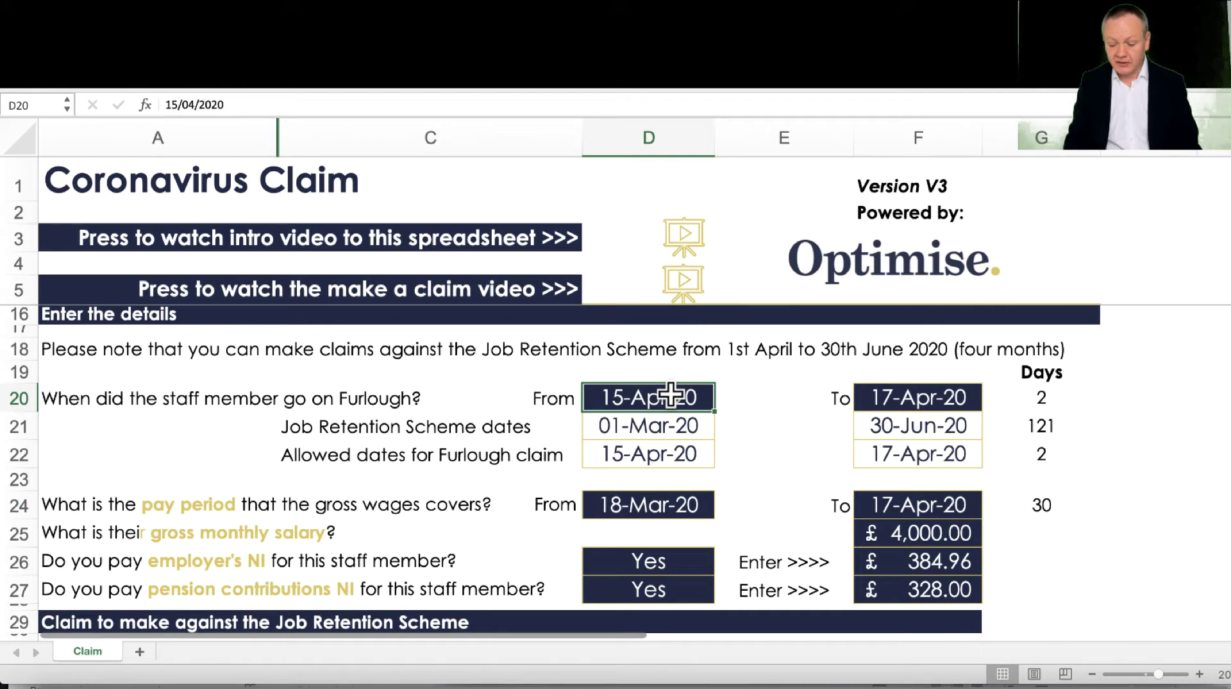
left_click(908, 396)
key("Left")
key("Left")
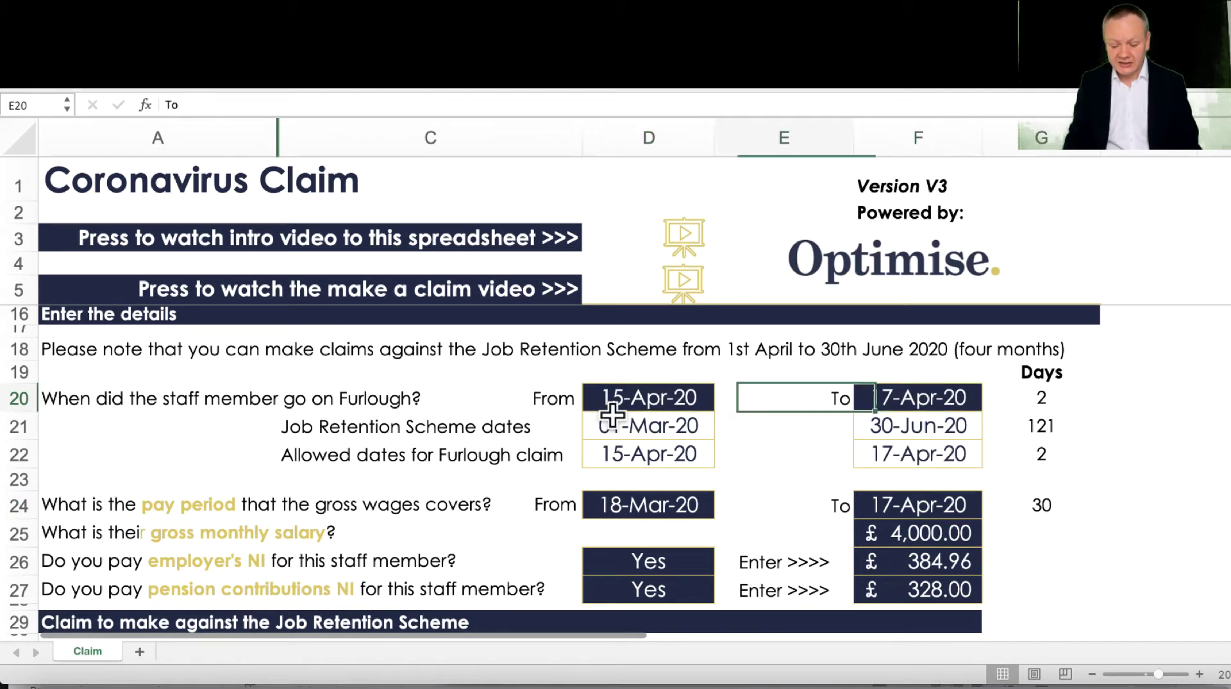
type("12/4/")
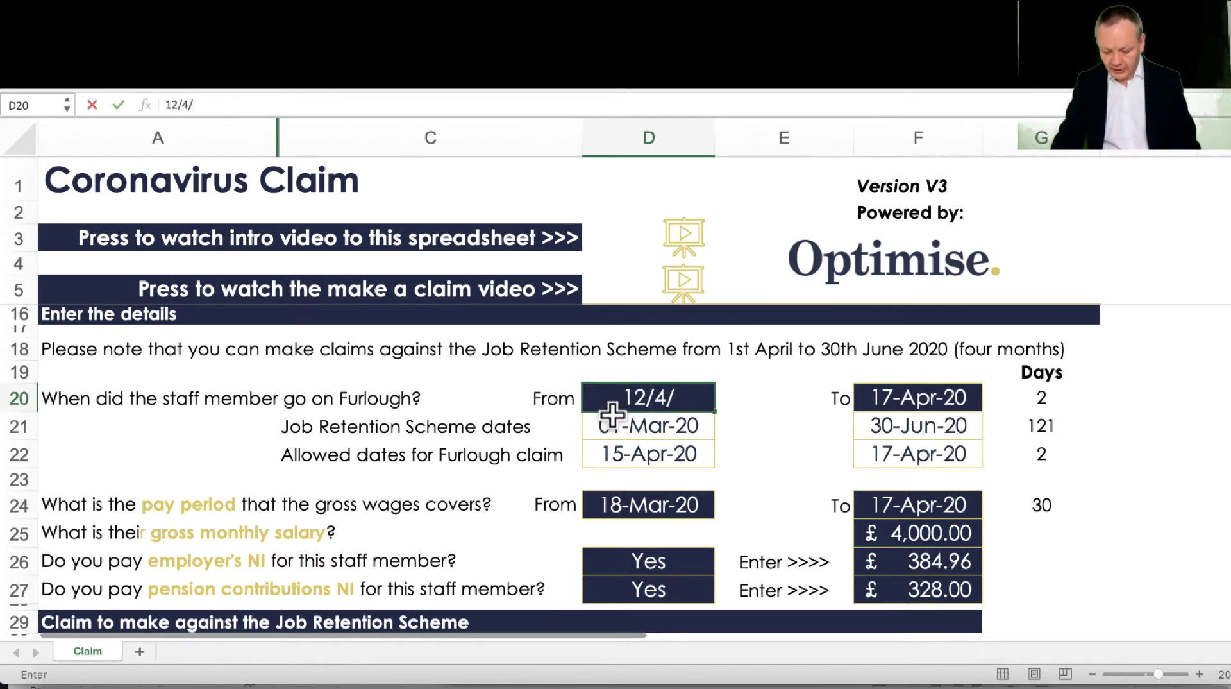
type("20")
key("Return")
key("Up")
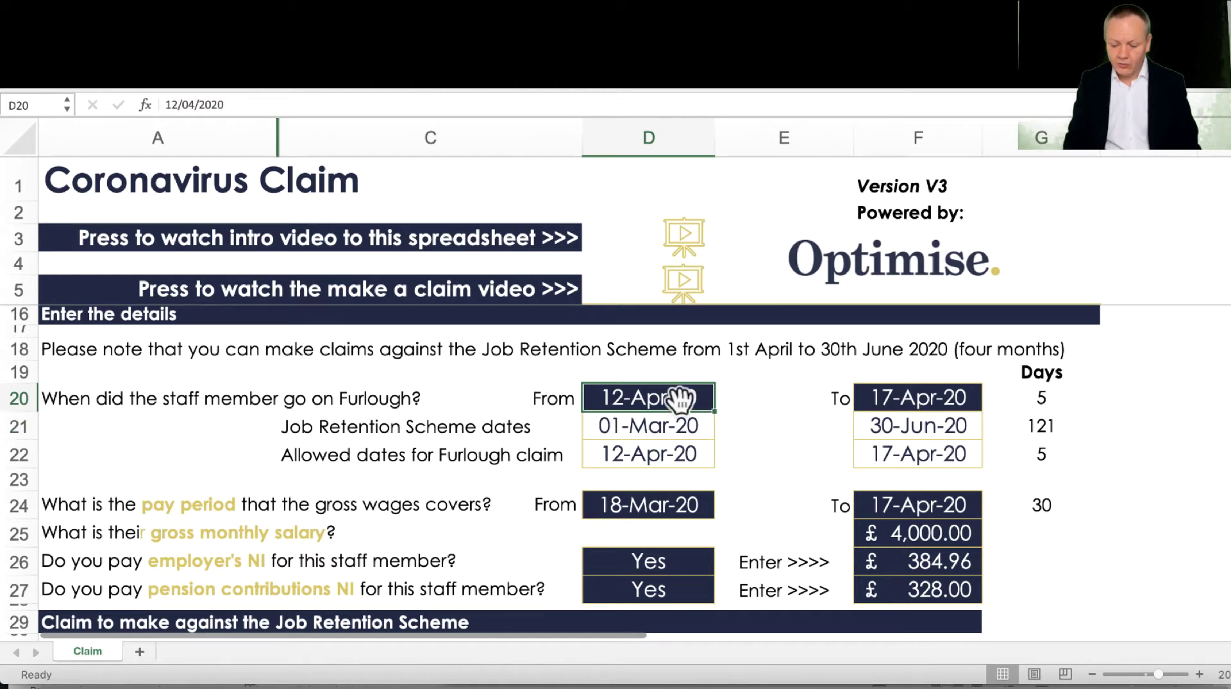
Step: Check the furlough From and To dates in row 20 and the Job Retention Scheme start date in D21
key("Right")
key("Right")
key("Right")
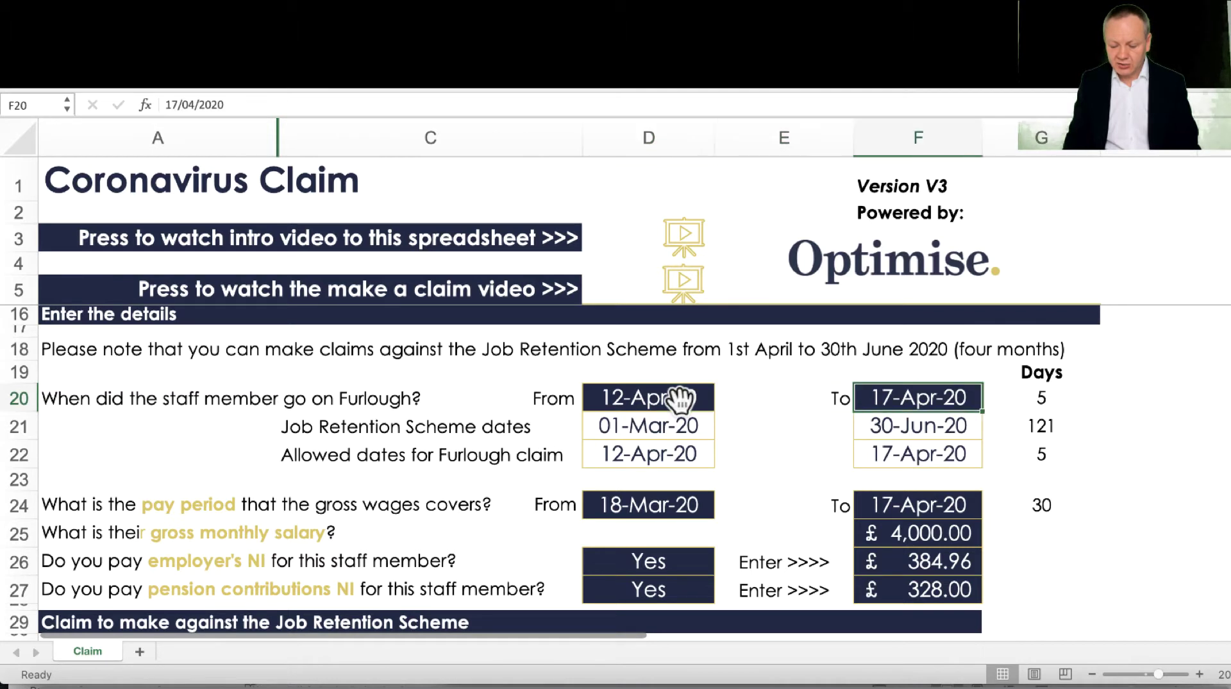
key("Left")
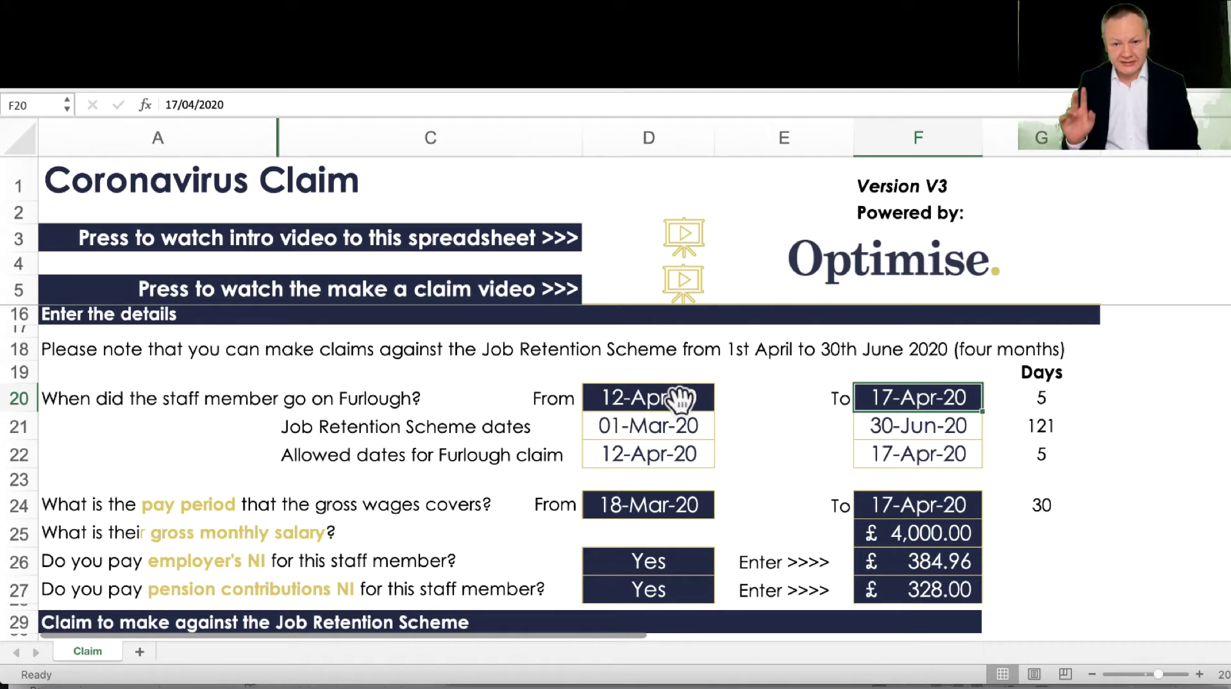
key("Left")
key("Left")
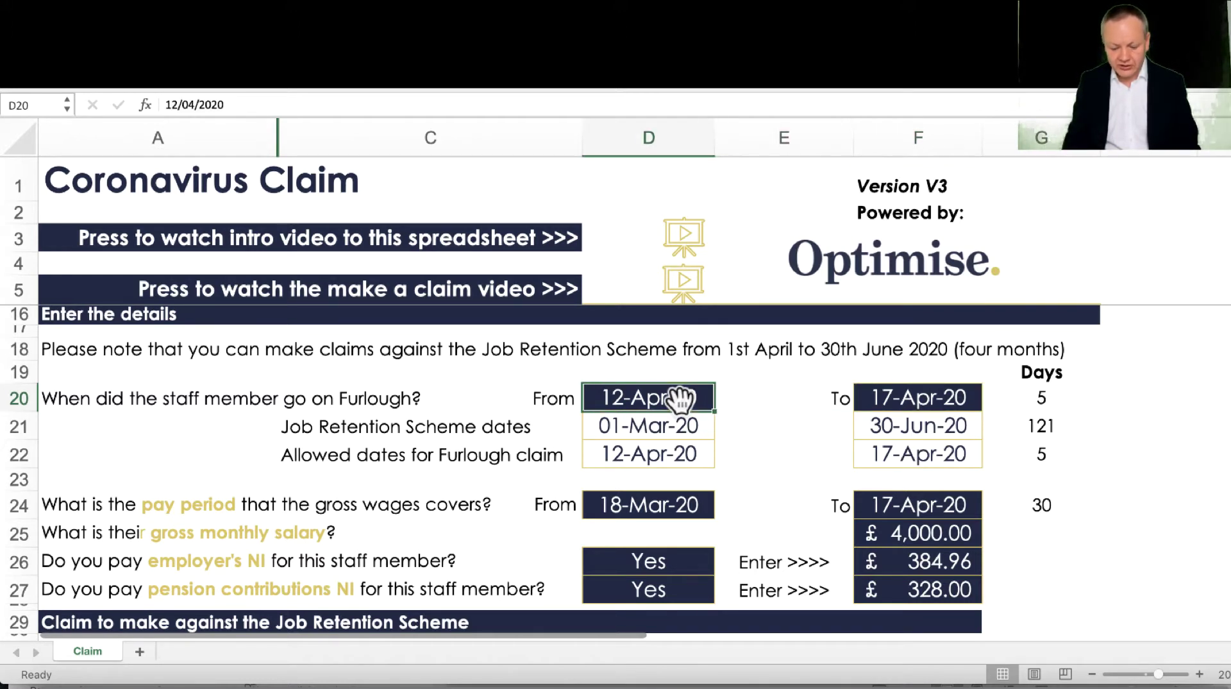
key("Down")
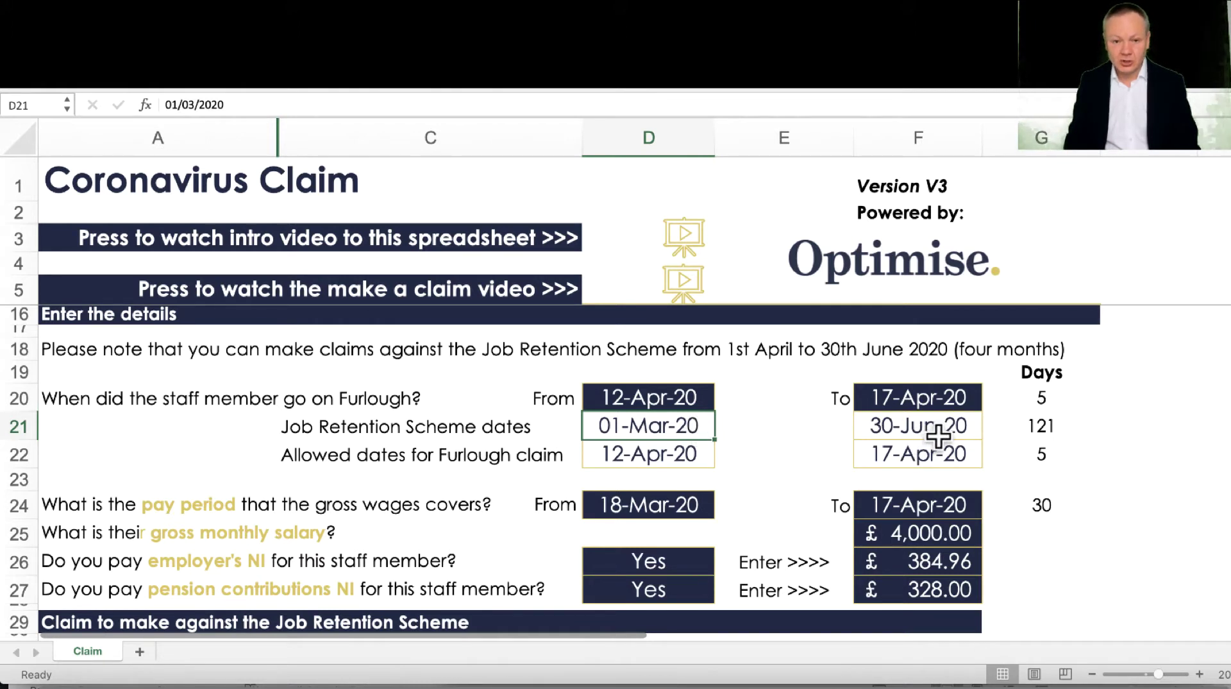
Step: Set the furlough From date in D20 to 15/2/20 and inspect the allowed claim start date in D22
left_click(690, 395)
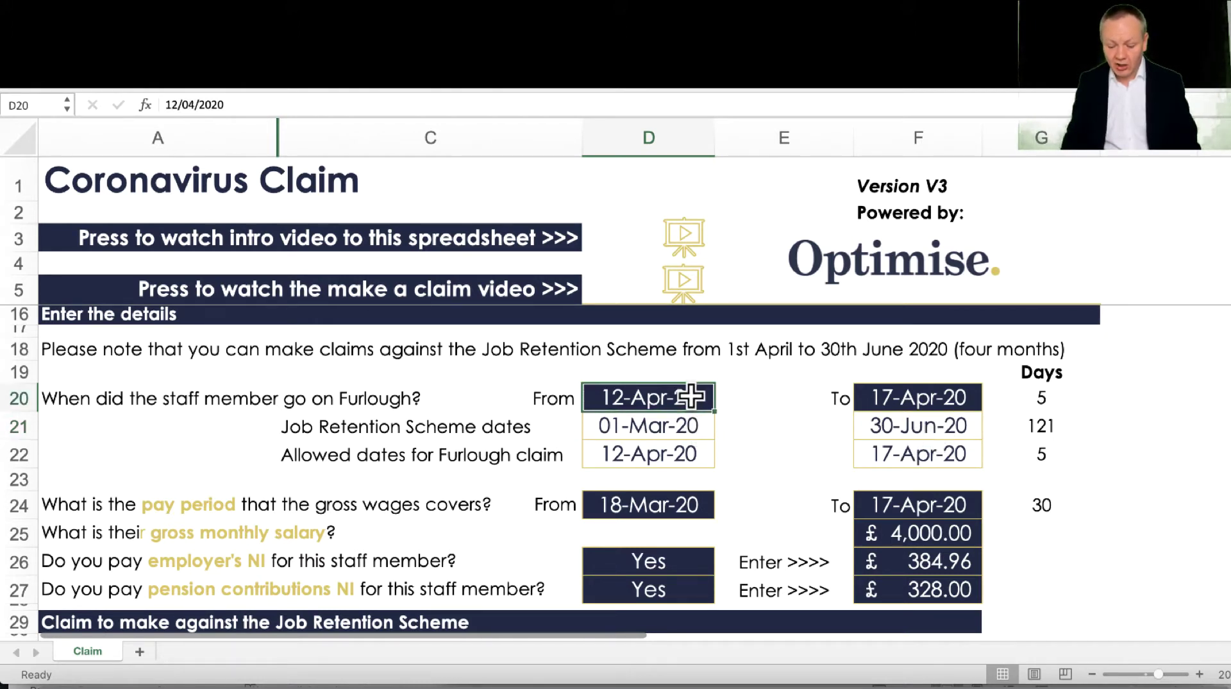
type("1")
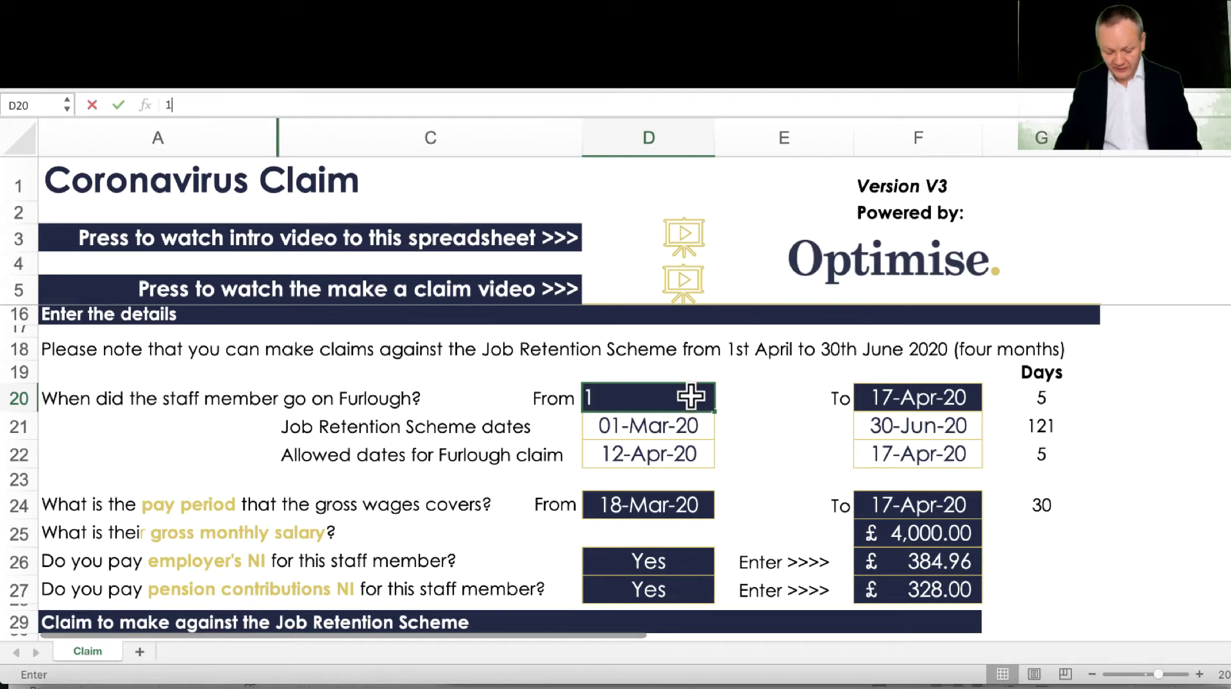
type("5/2/20")
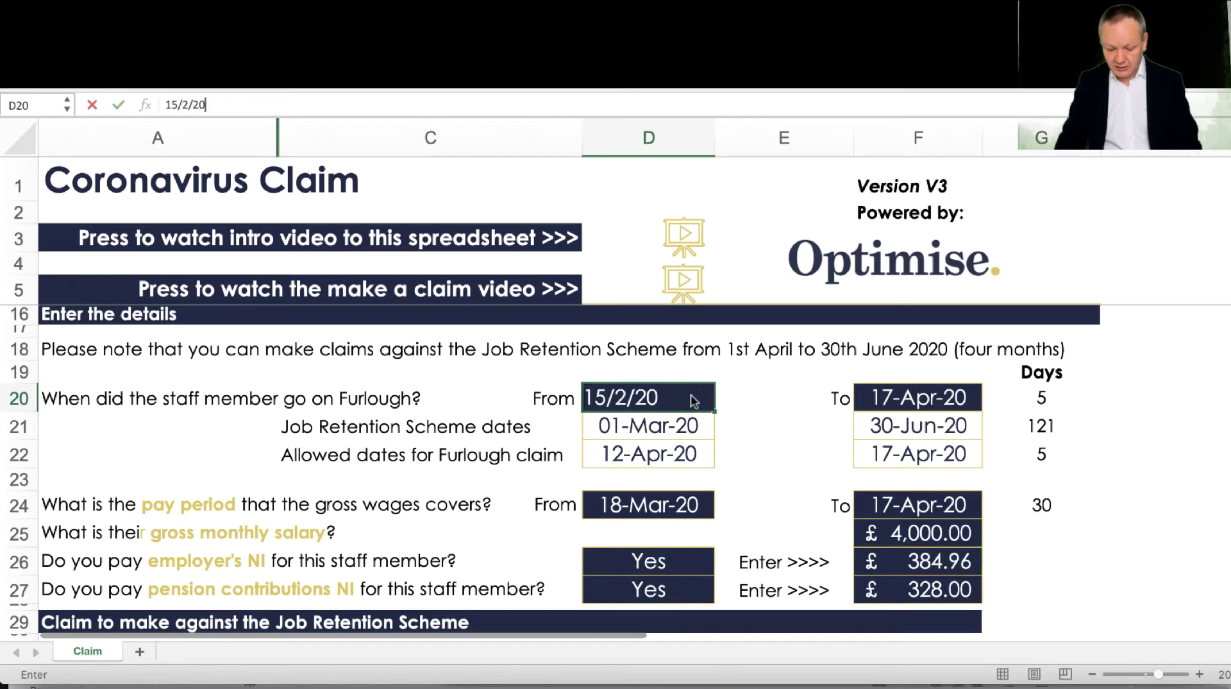
key("Return")
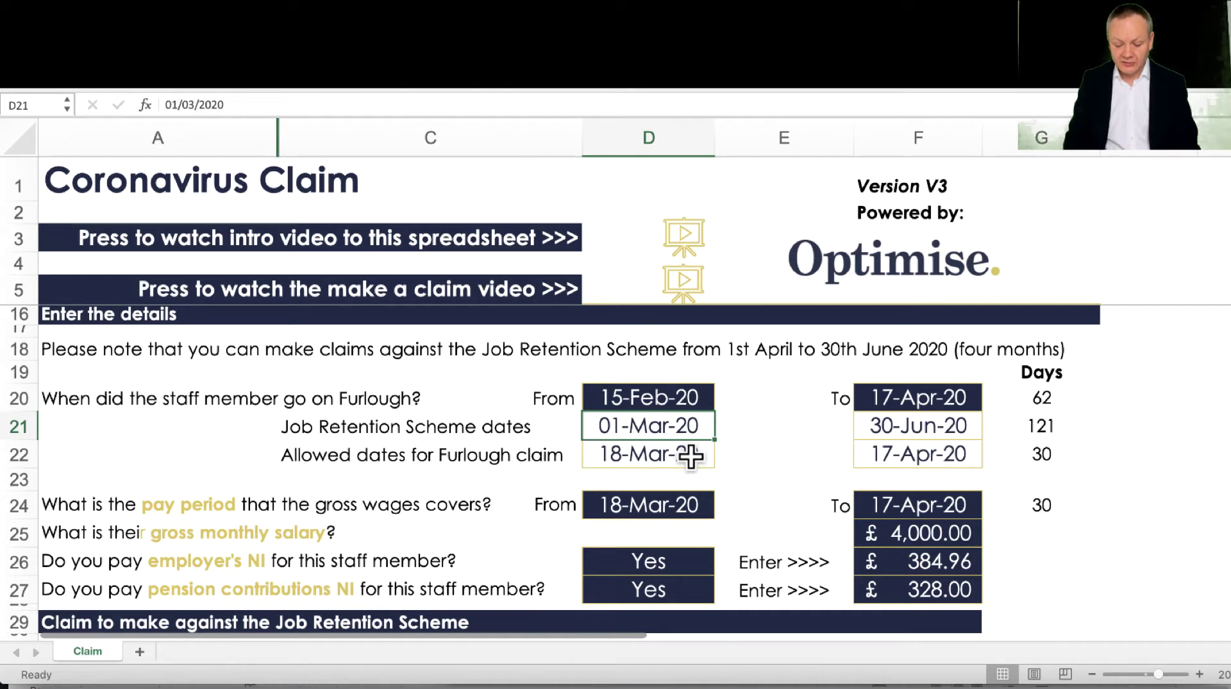
left_click(689, 456)
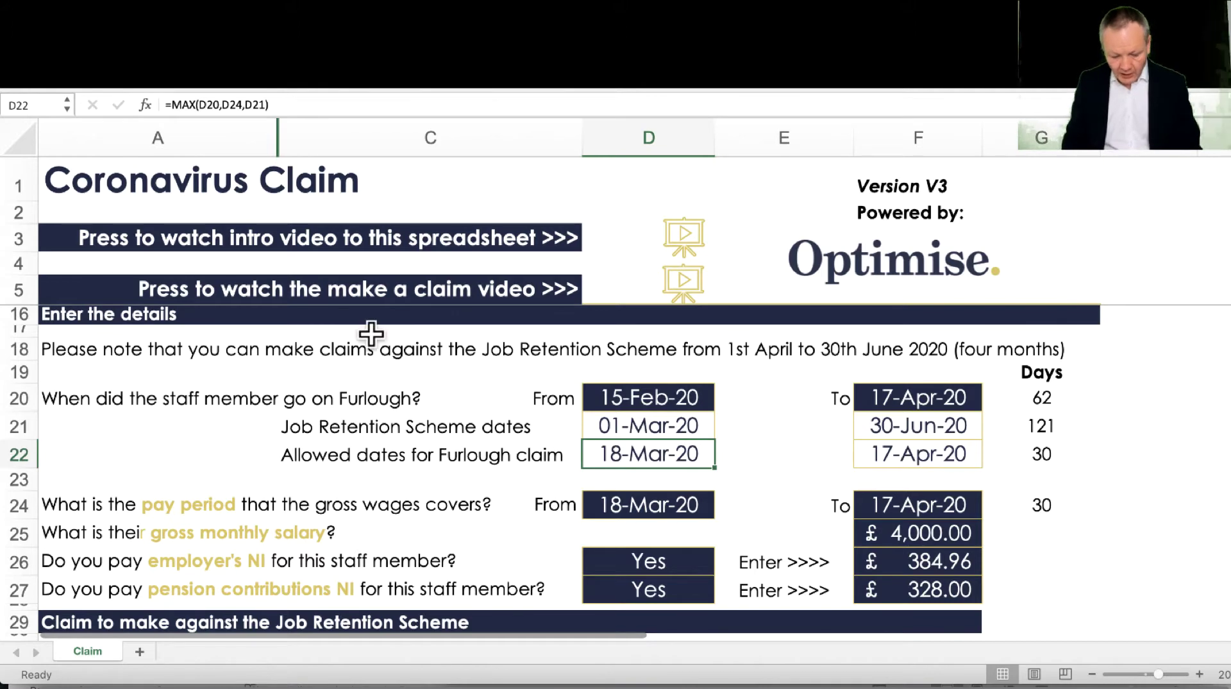
Step: Set the From date of the pay period covered by the gross wages in D24 to 15/2/20
scroll(440, 429, "down", 1)
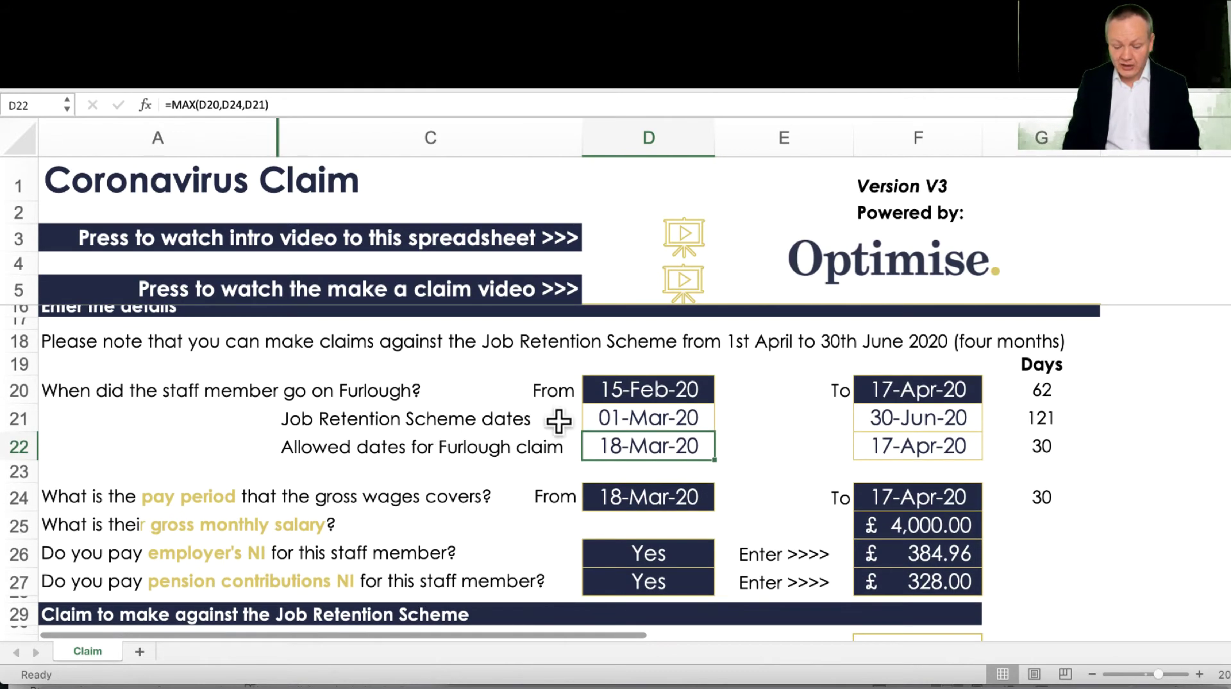
left_click(660, 494)
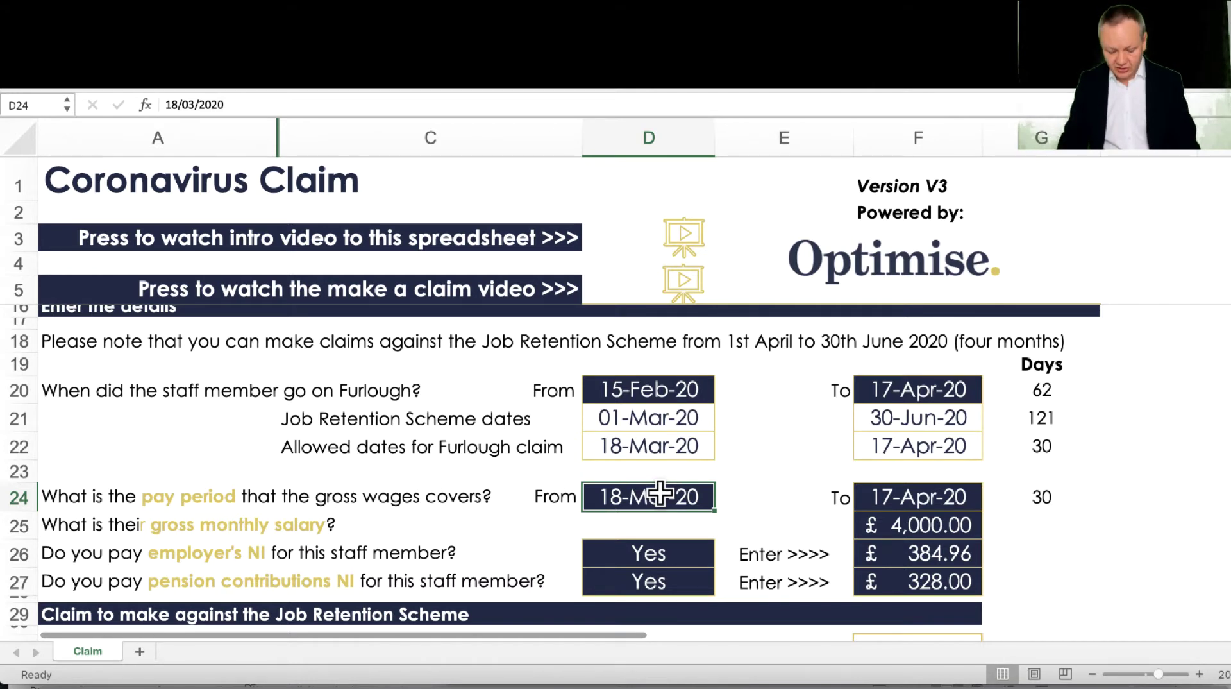
type("15/2/20")
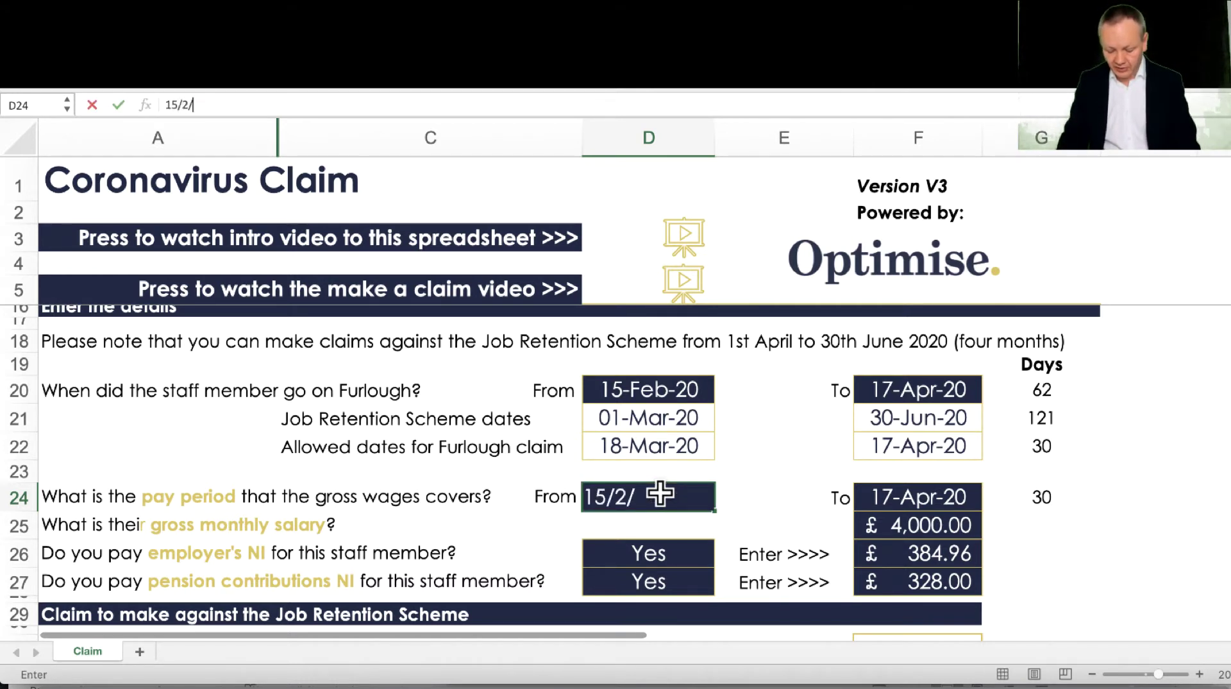
key("Return")
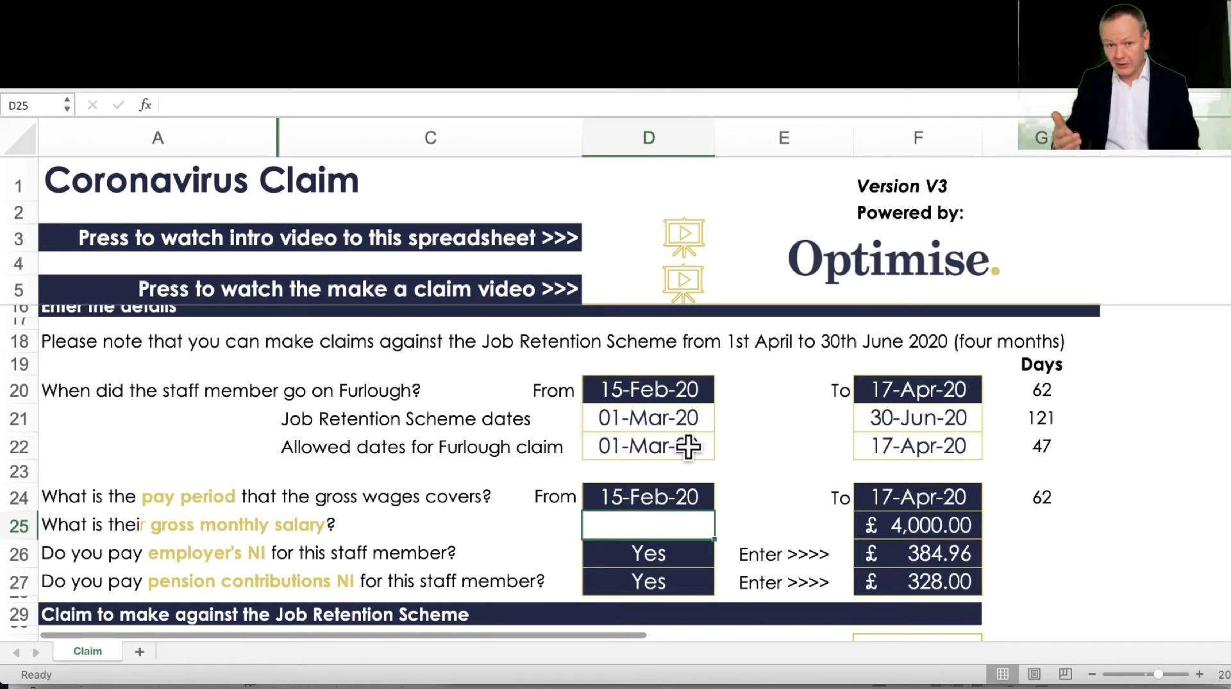
Step: Set the staff member's furlough period in row 20 to run from 12/4/20 to 30/6/20
left_click(657, 382)
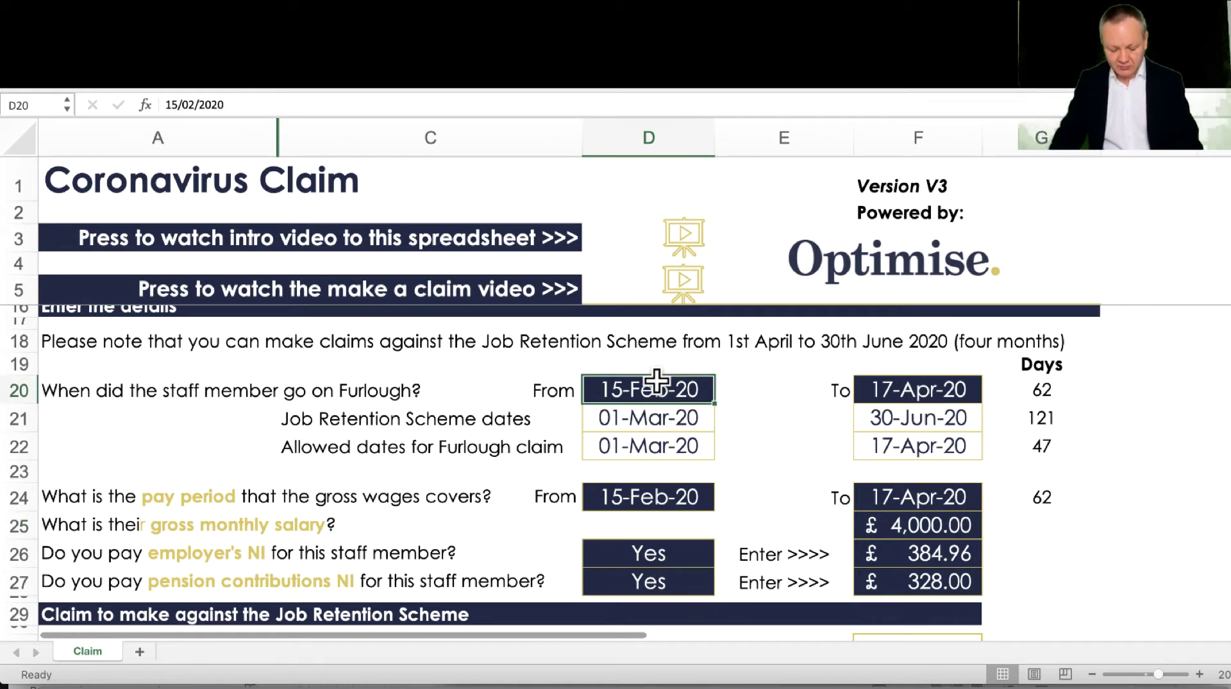
type("12/4/20")
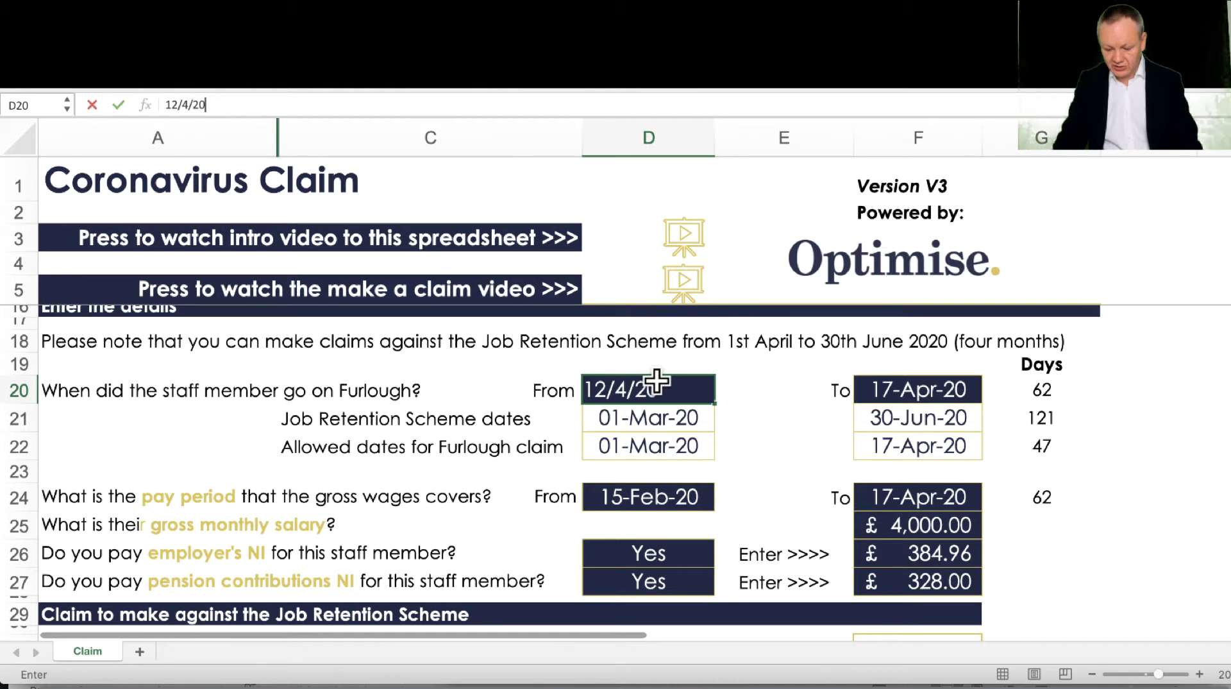
key("Return")
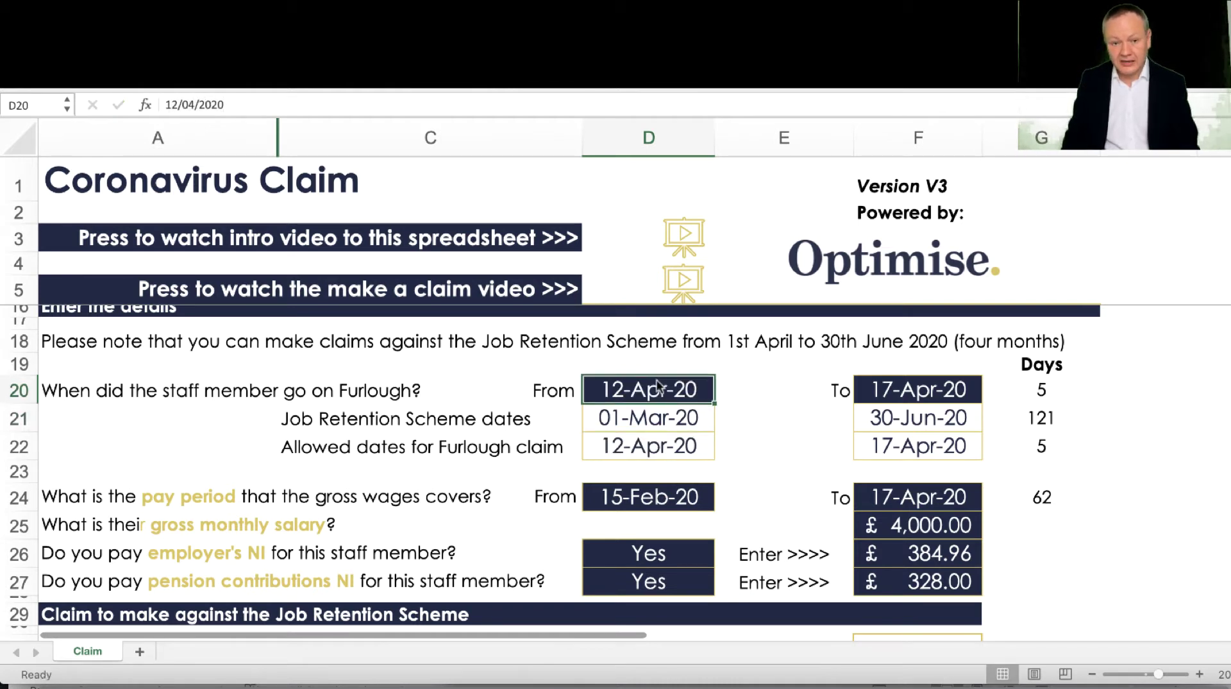
key("Tab")
key("Tab")
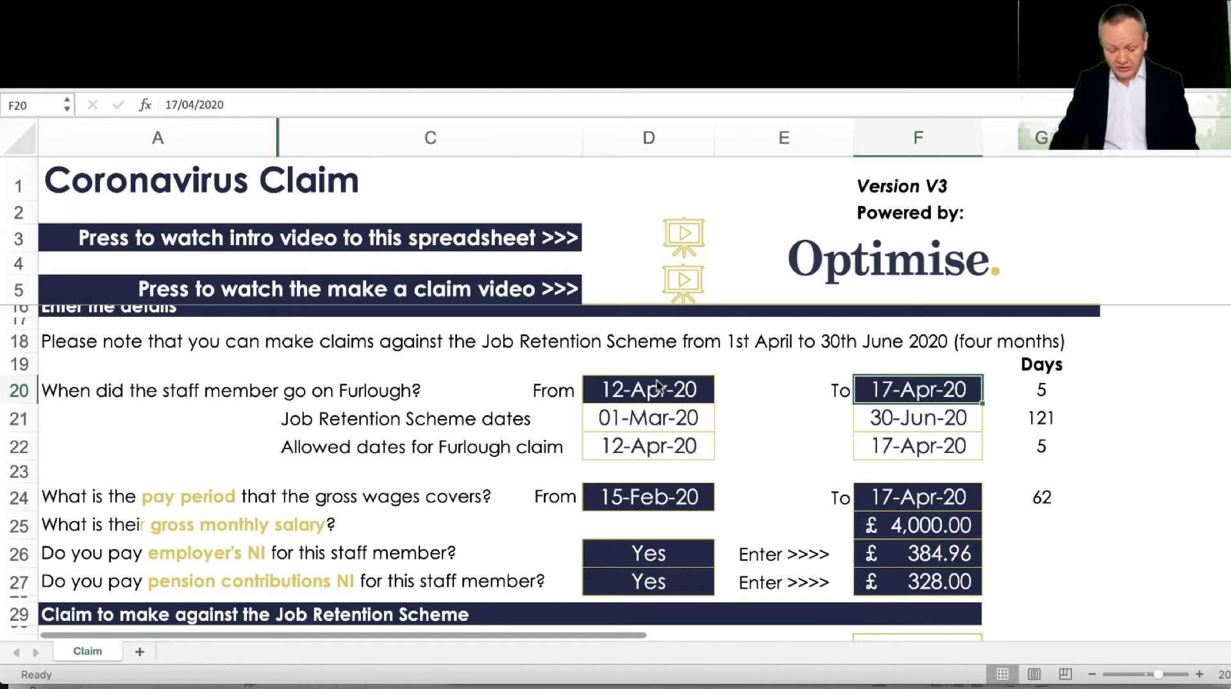
type("30/")
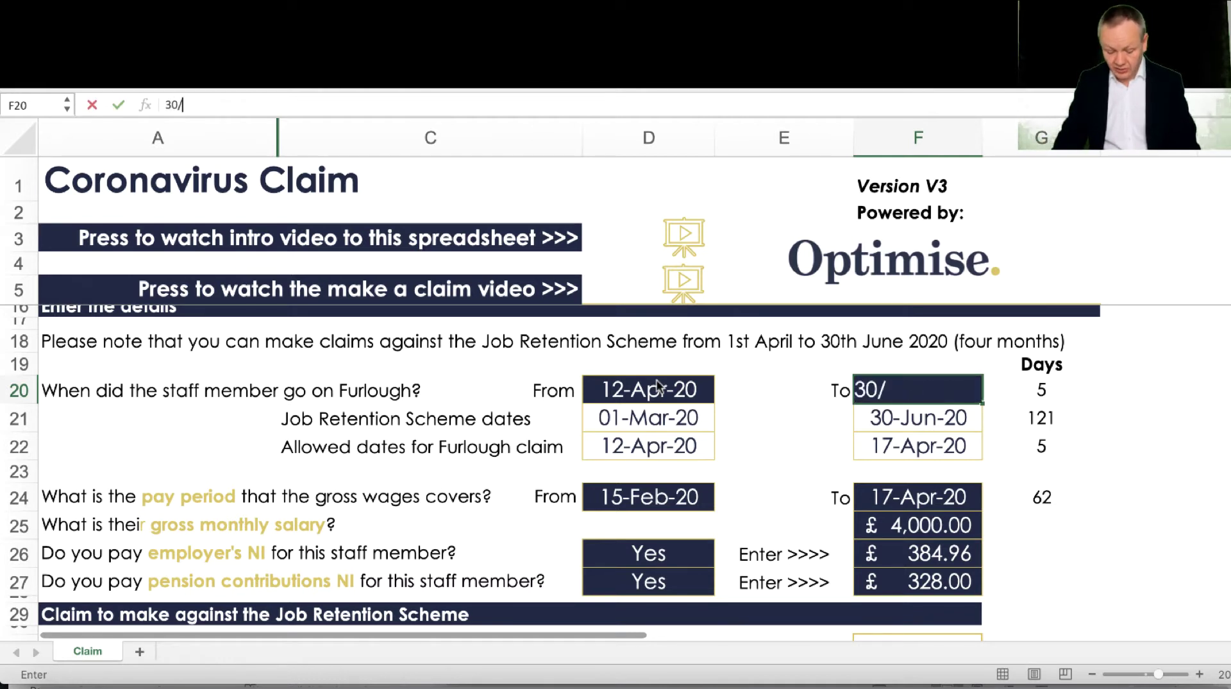
type("6/20")
key("Return")
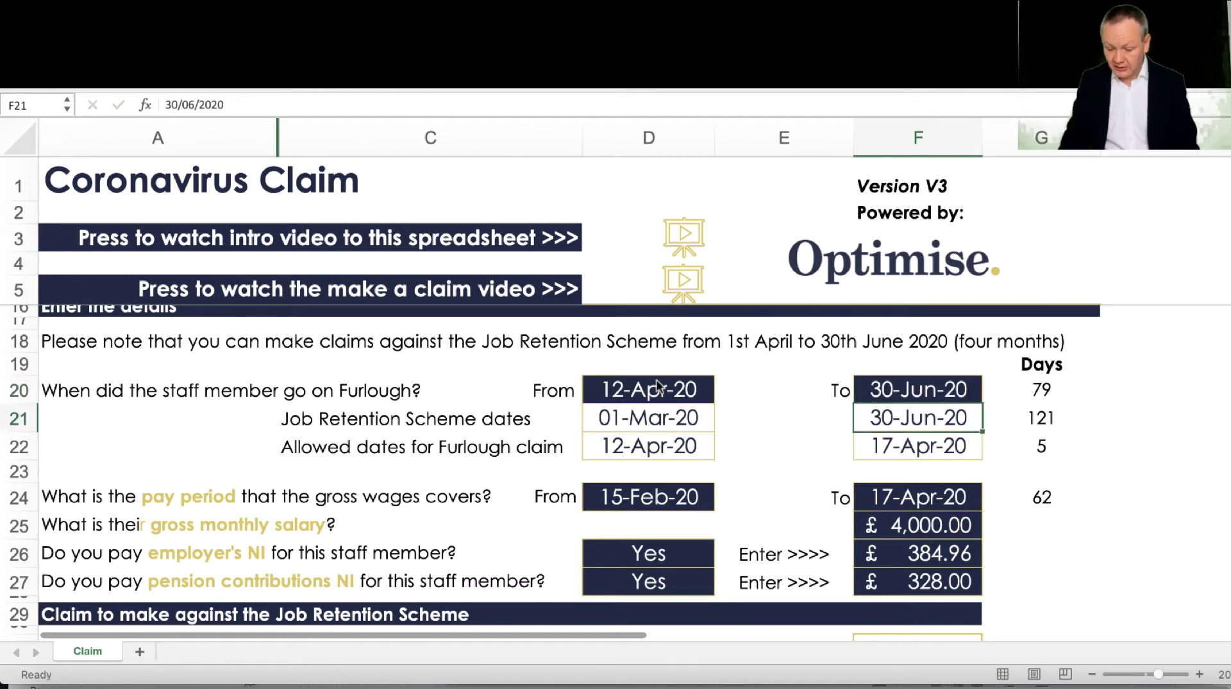
Step: Examine the day counts for the furlough period and the Job Retention Scheme, and the allowed furlough claim start date
key("Up")
key("Right")
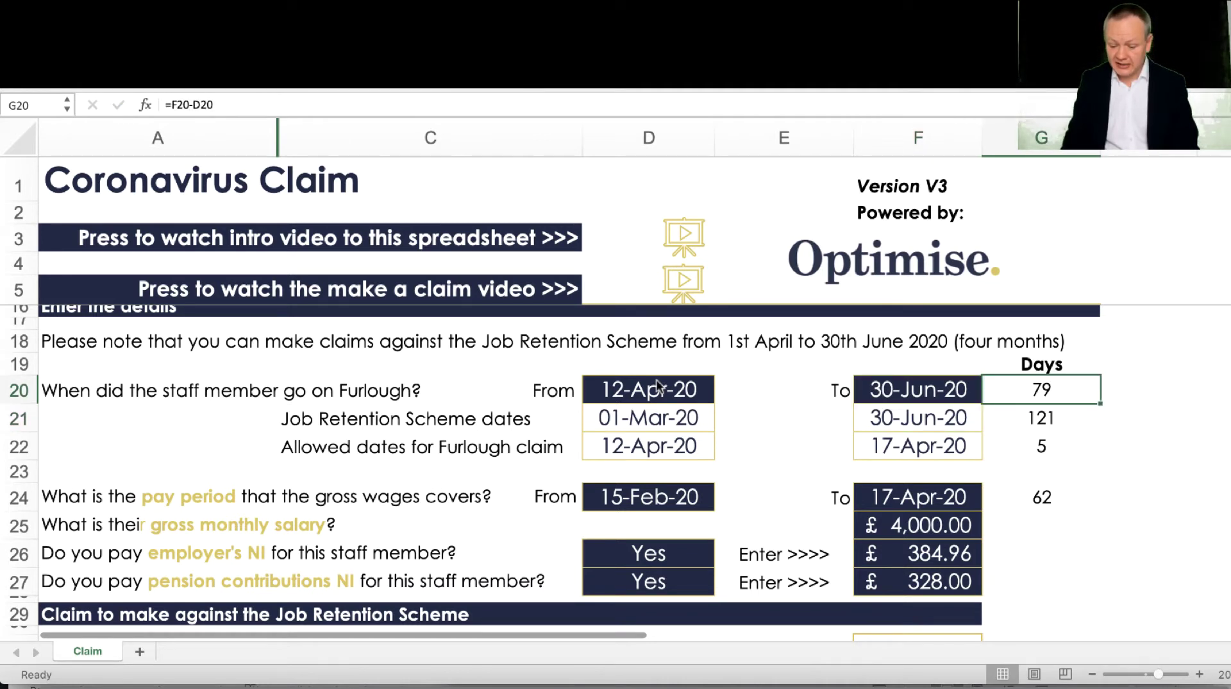
key("Left")
key("Left")
key("Left")
key("Down")
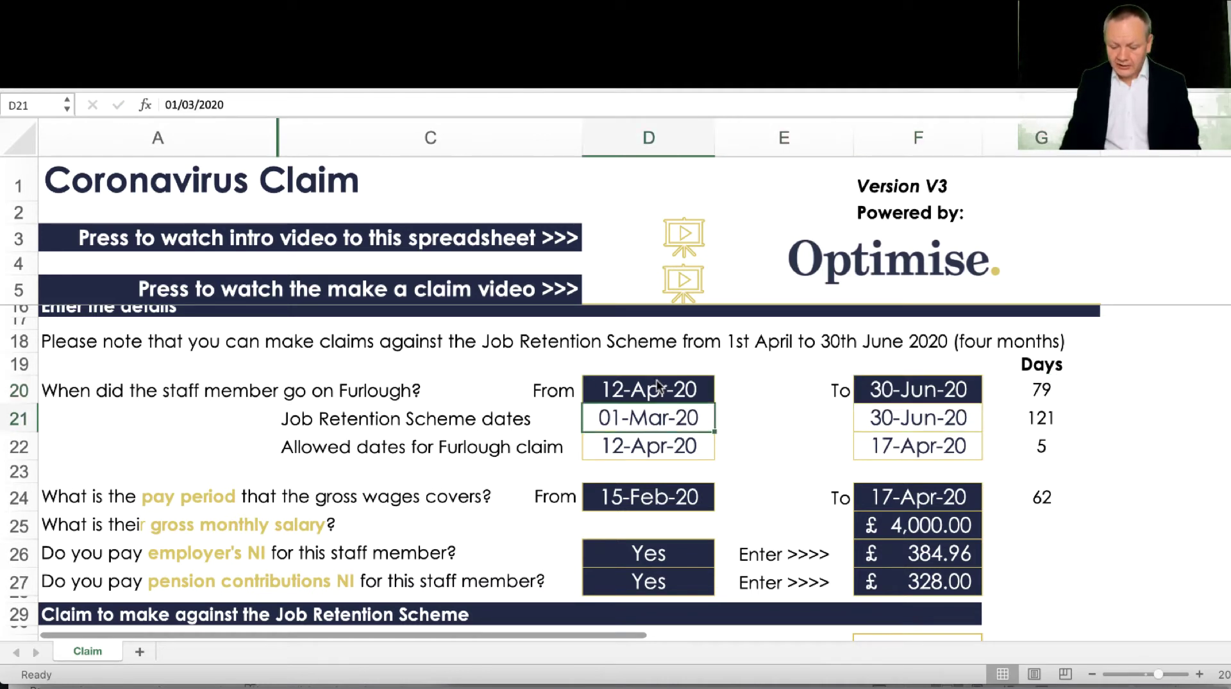
key("Right")
key("Right")
key("Right")
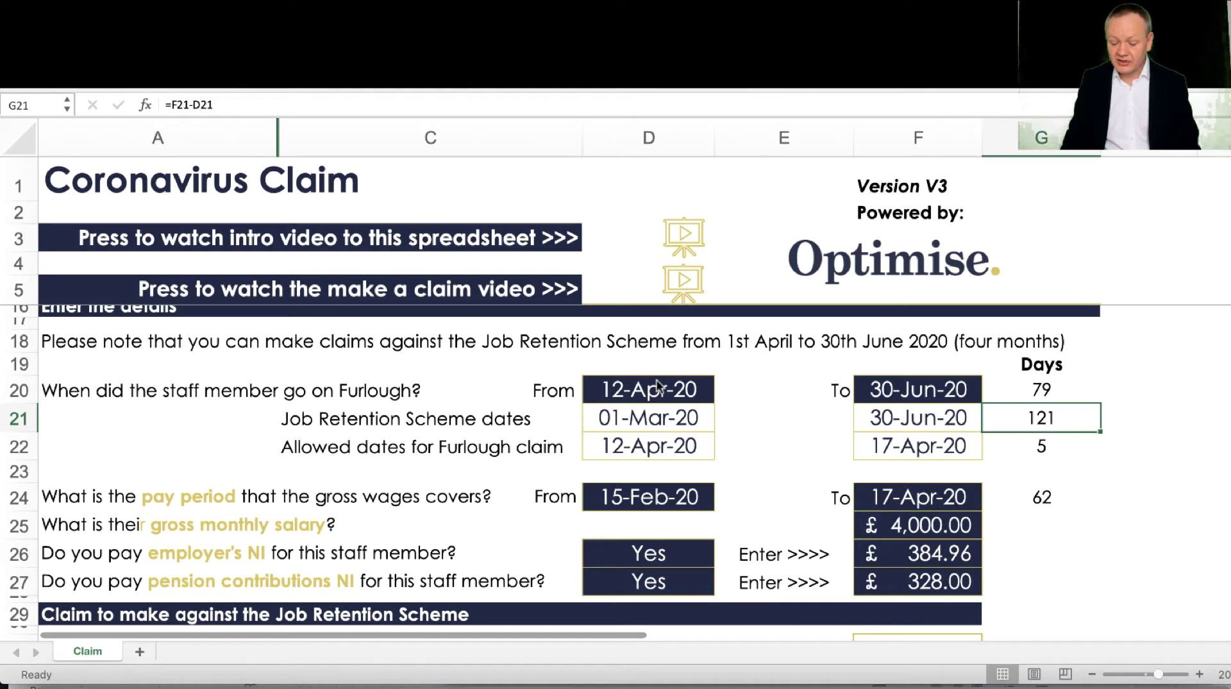
key("Left")
key("Left")
key("Left")
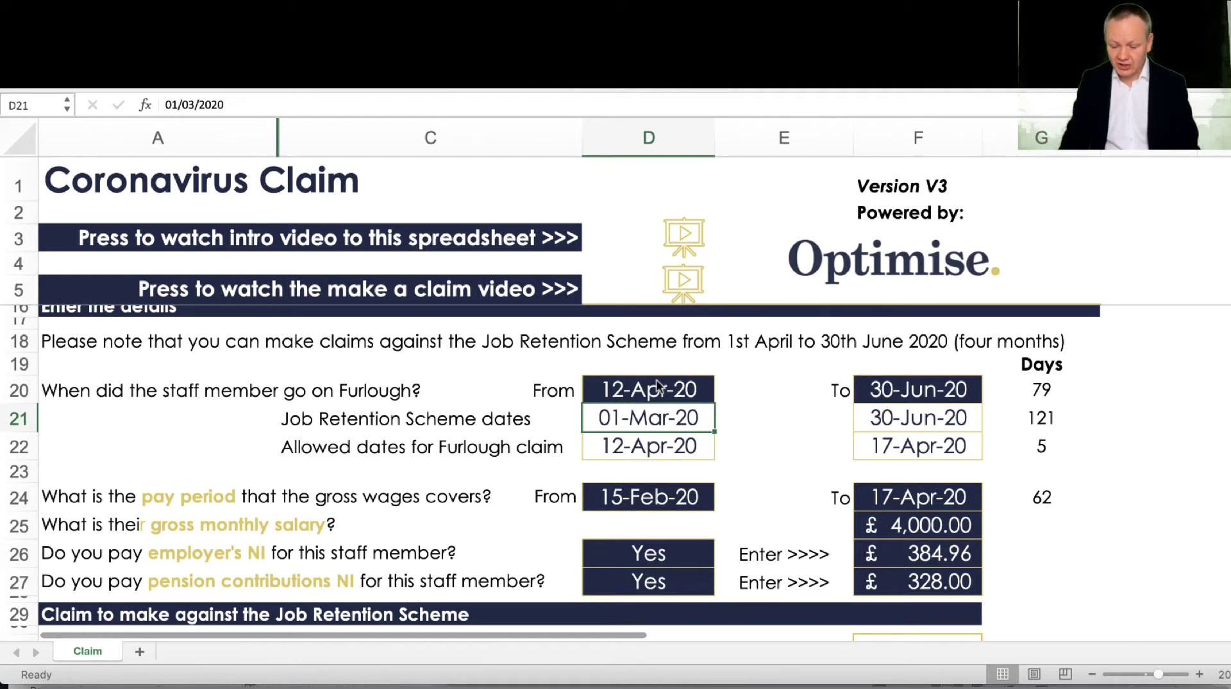
key("Down")
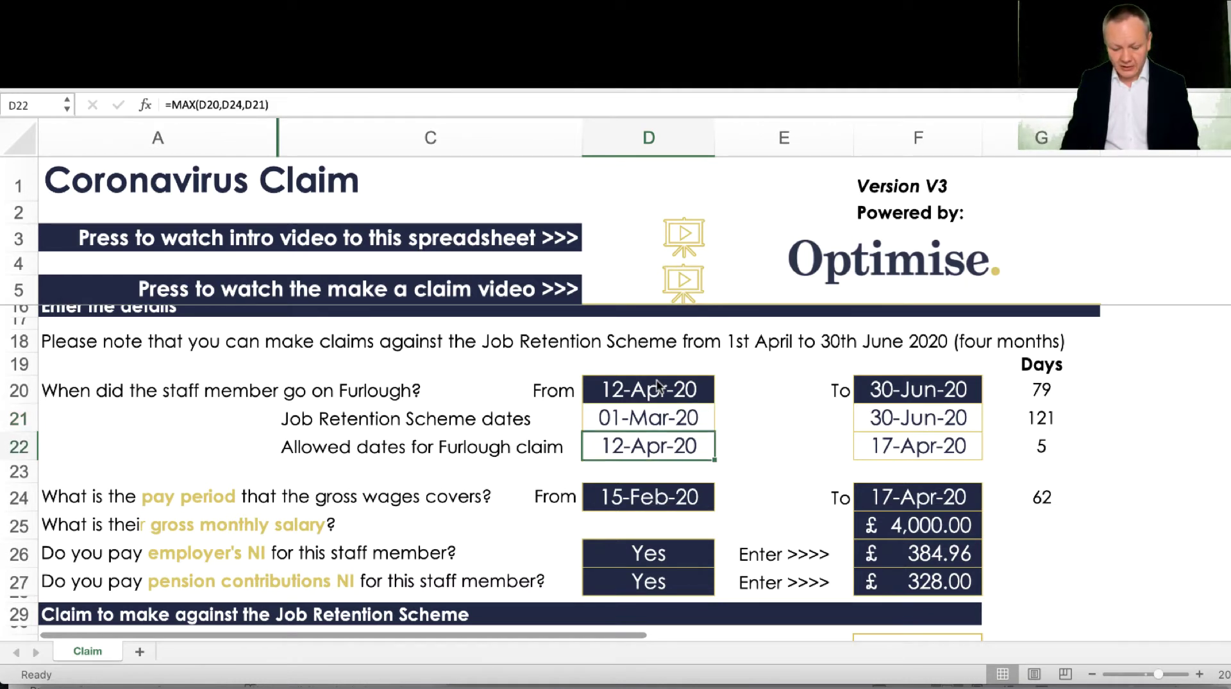
Step: Examine the allowed furlough claim start and end dates in row 22 and their day count in G22
key("Left")
key("Right")
key("Right")
key("Left")
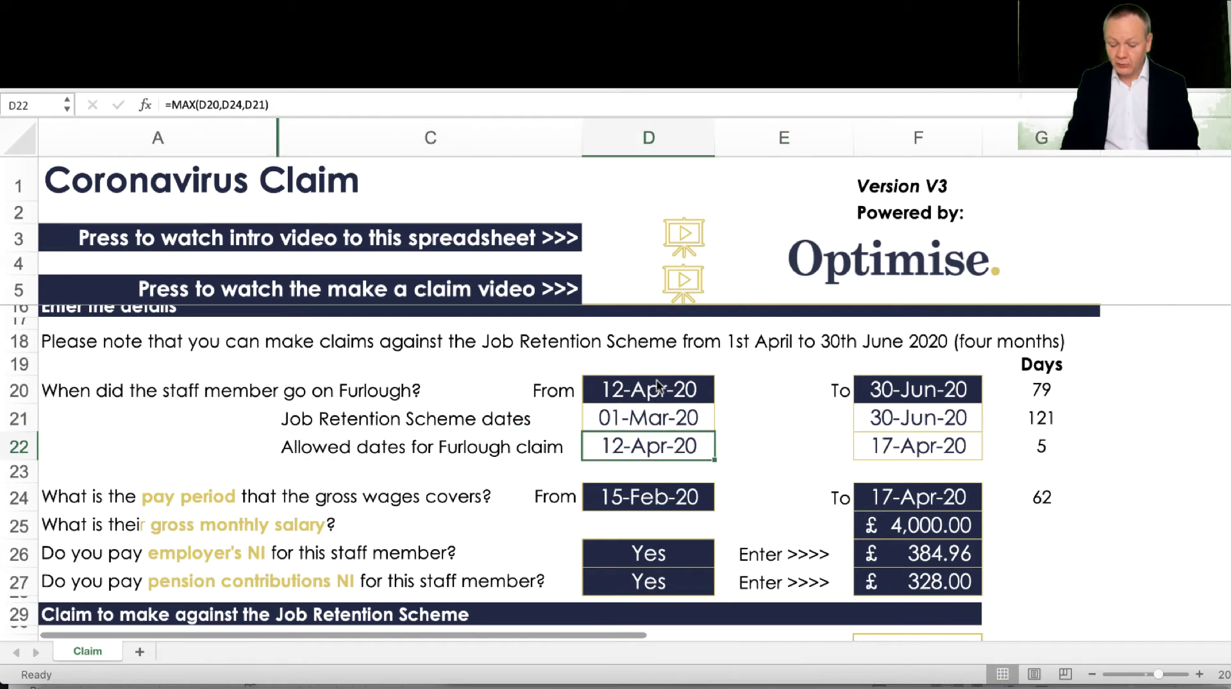
key("Right")
key("Right")
key("Right")
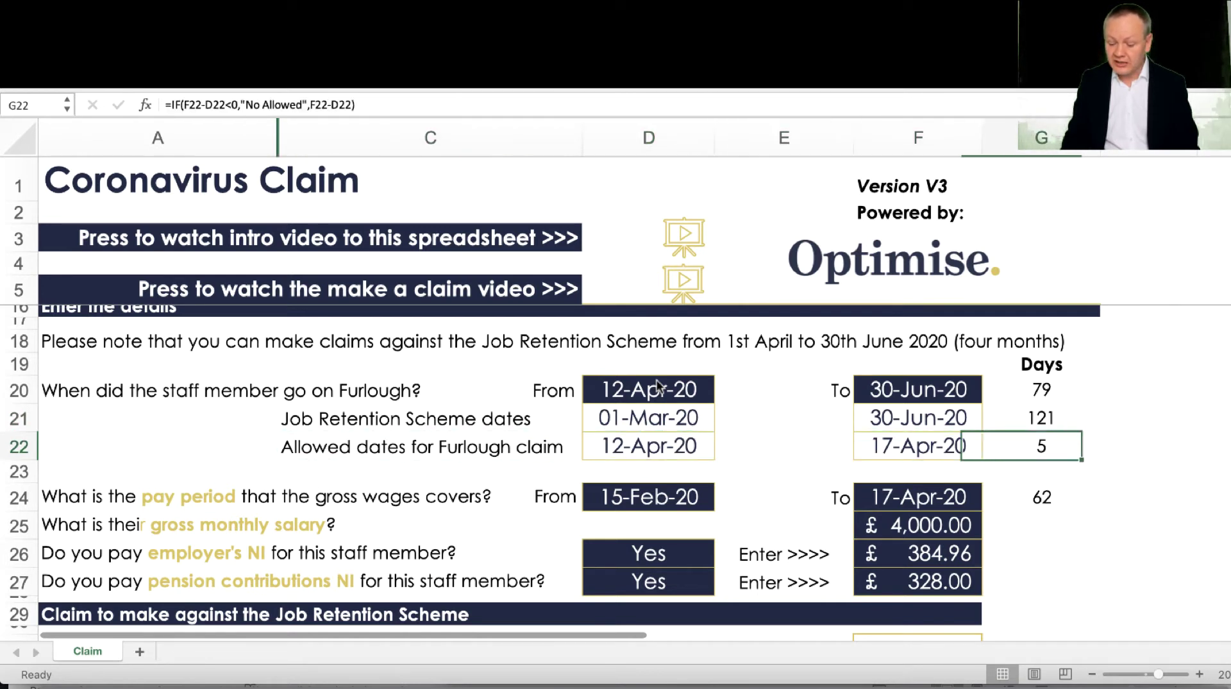
key("Left")
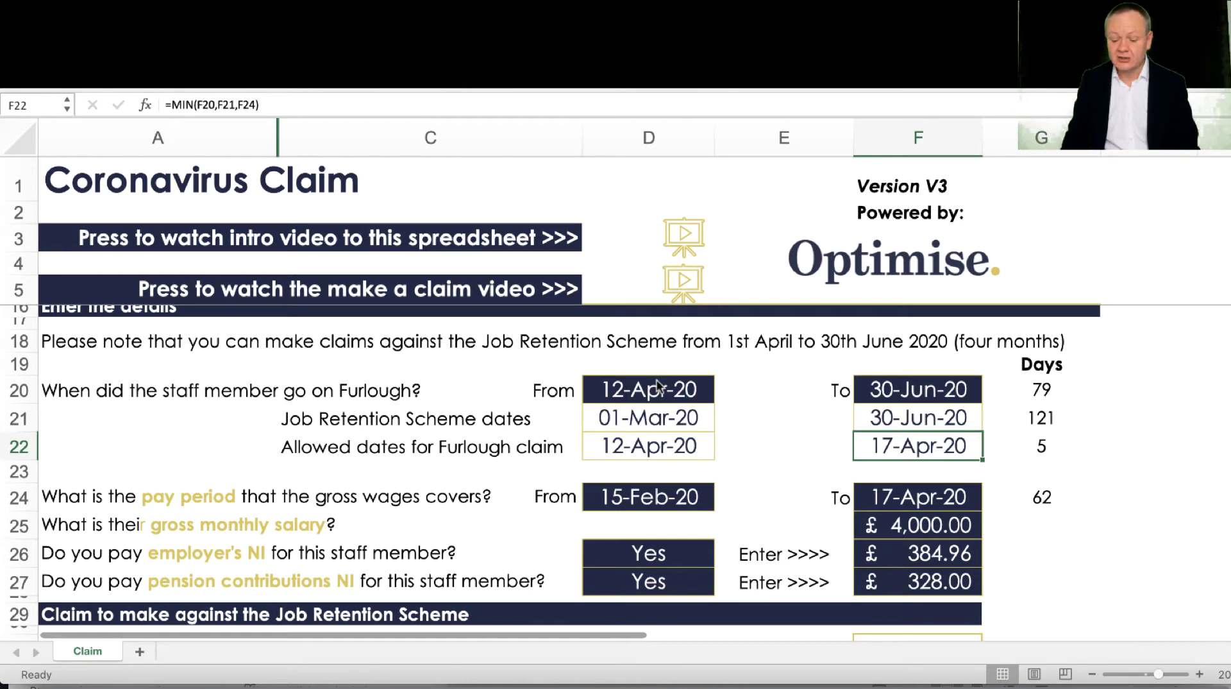
Step: Set the From date of the pay period covered by the gross wages in D24 to 18/3/20
key("Down")
key("Down")
key("Left")
key("Left")
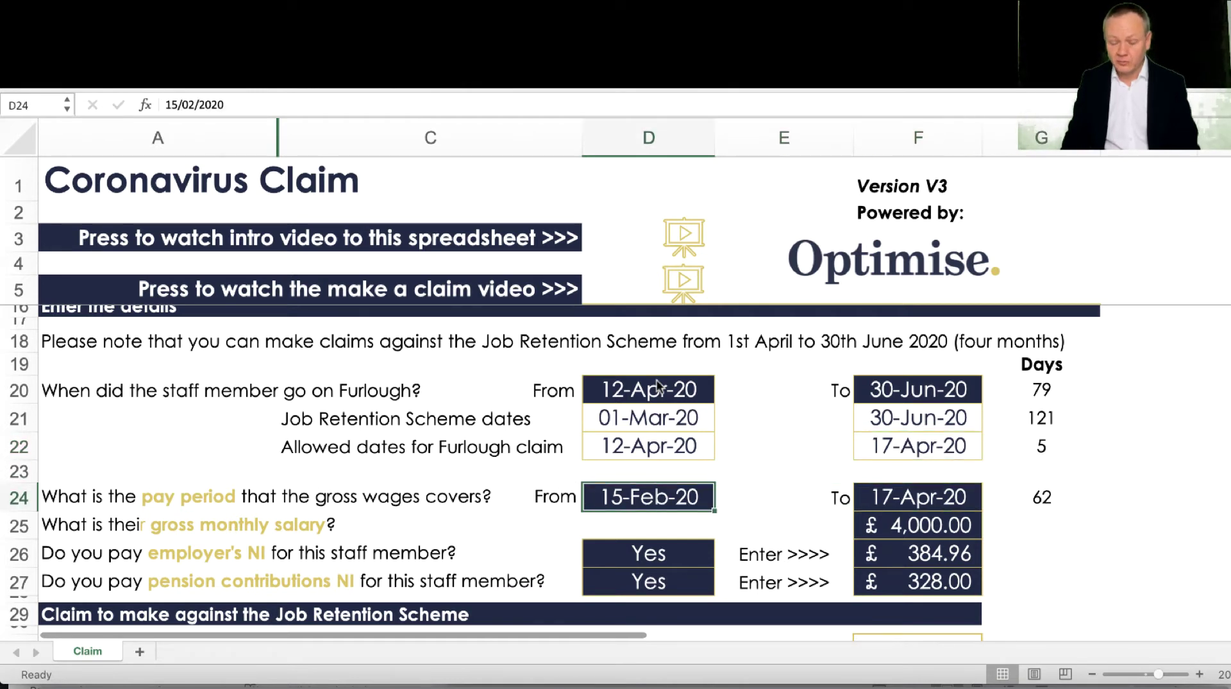
type("18/3/")
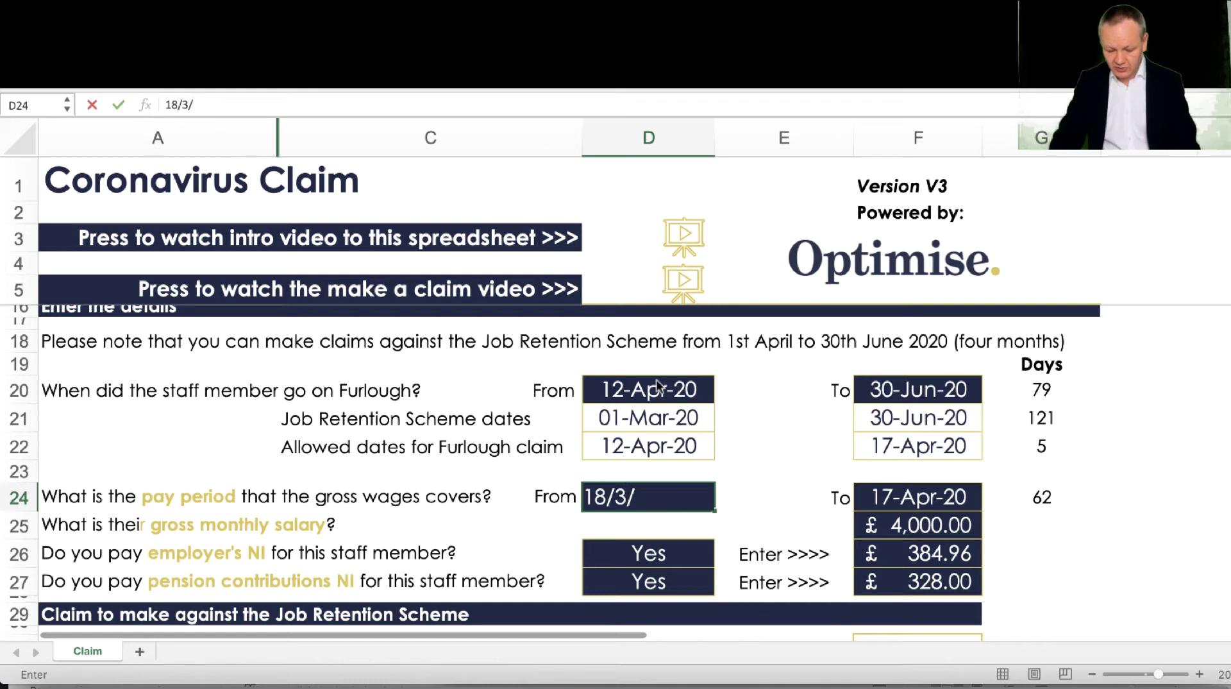
type("20")
key("Return")
key("Up")
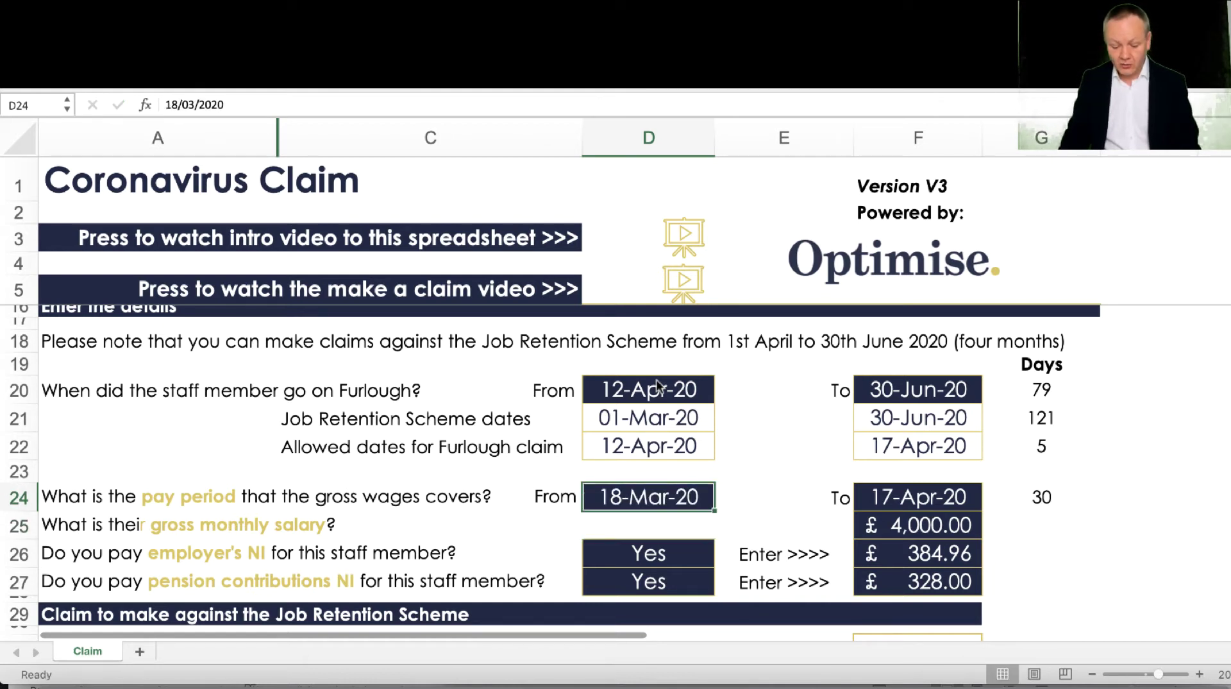
Step: Review the pay period dates and day count in row 24 against the furlough dates and allowed claim dates
left_click(21, 498)
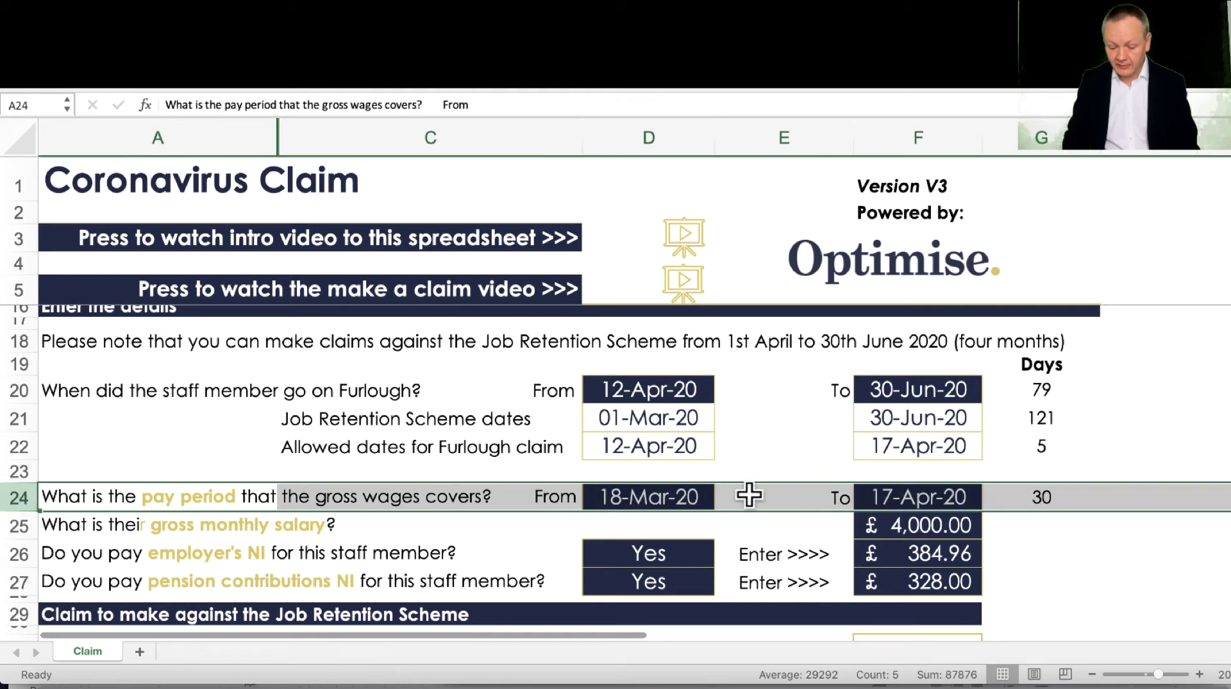
left_click(683, 493)
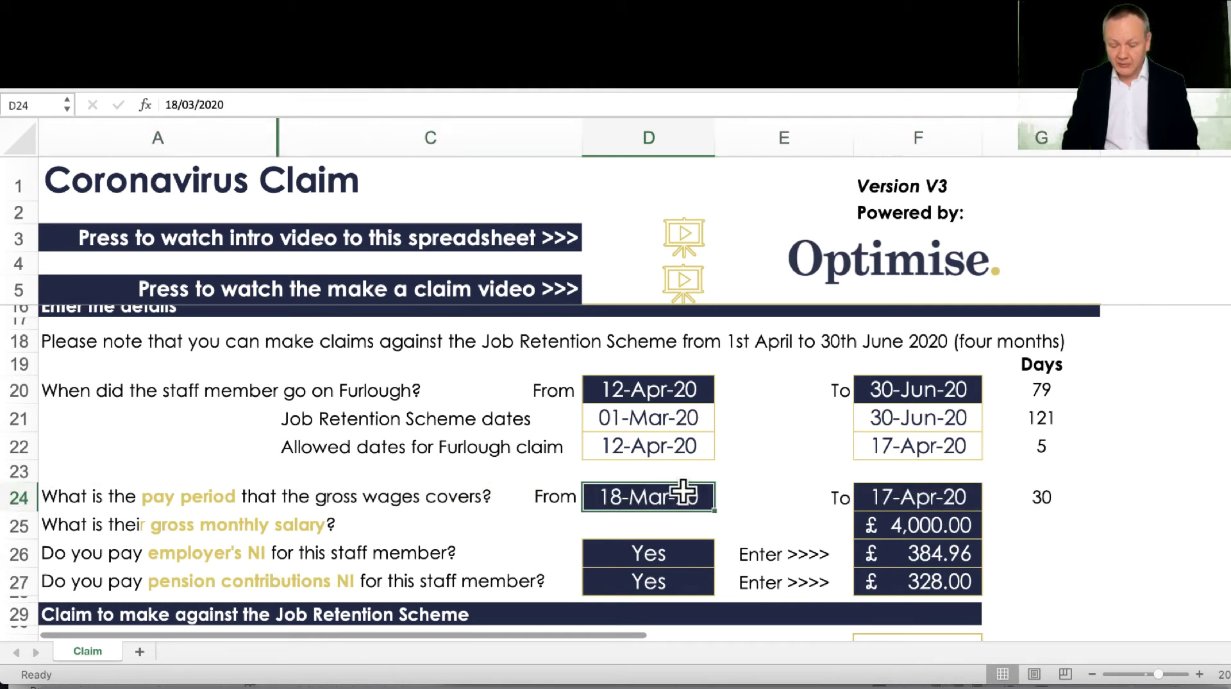
left_click(901, 491)
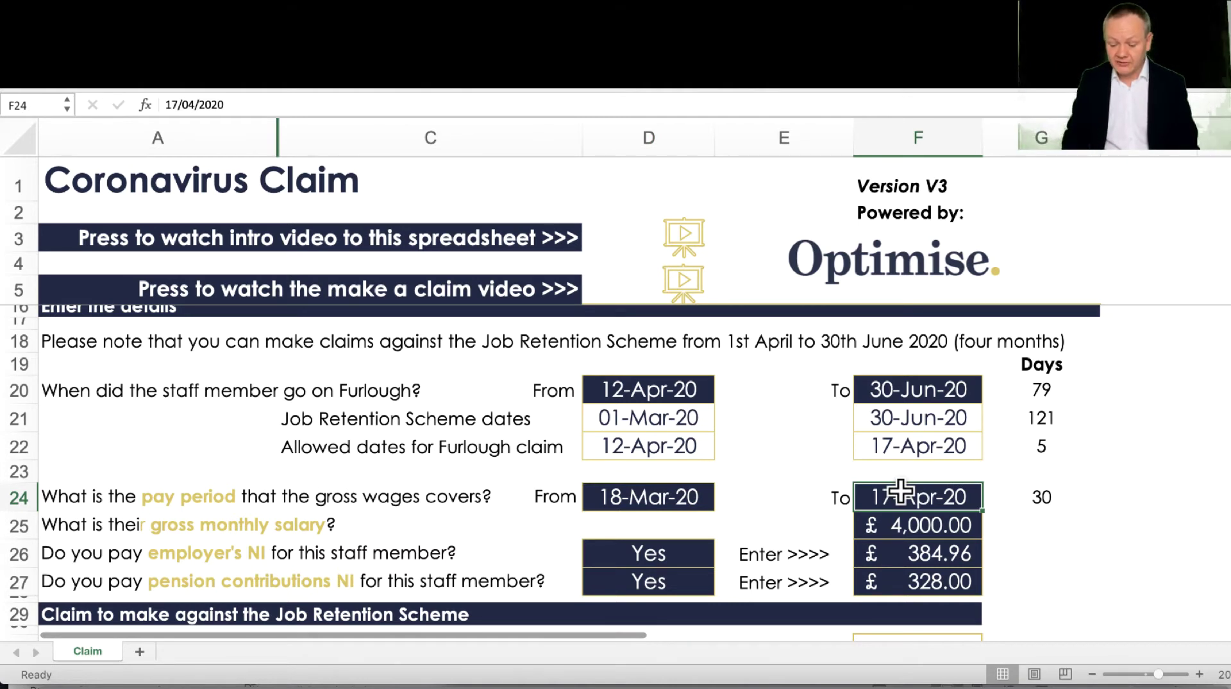
left_click(1047, 494)
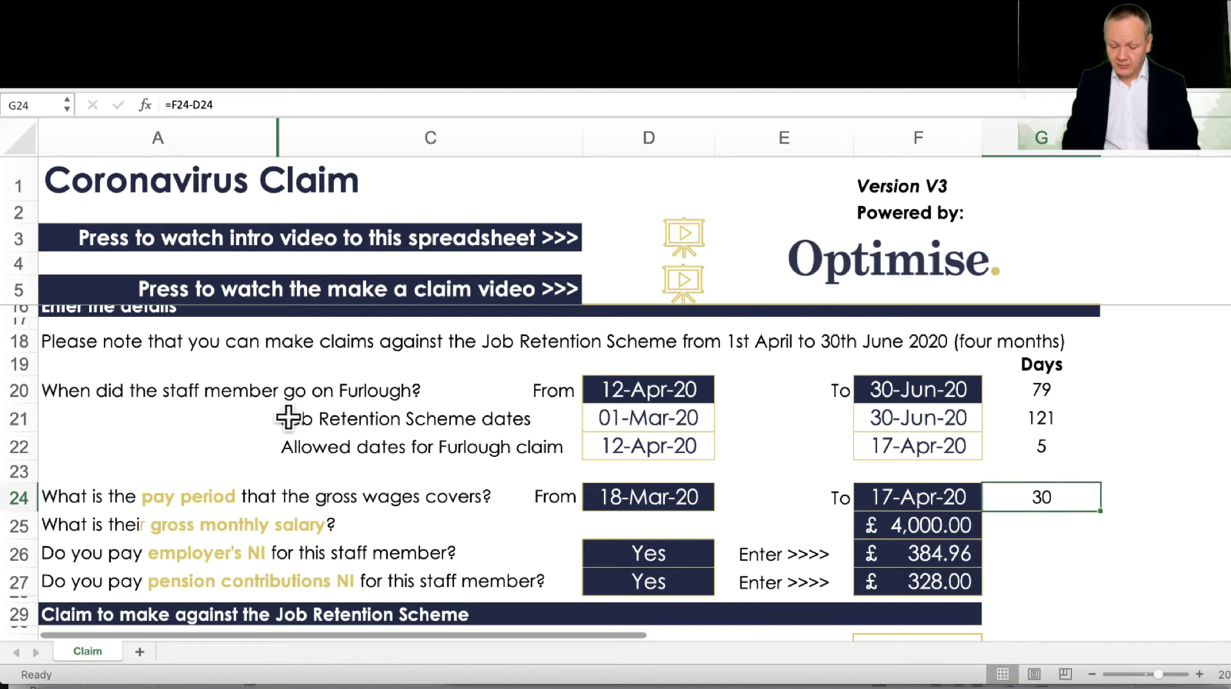
left_click(16, 442)
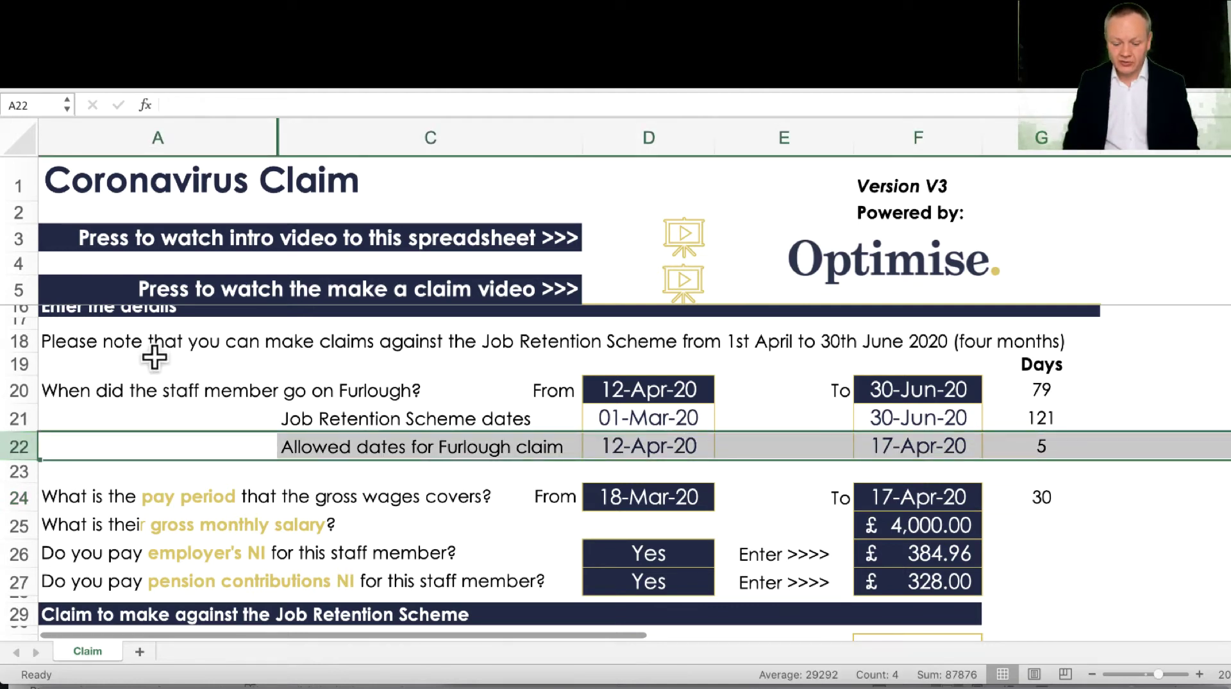
left_click(17, 498)
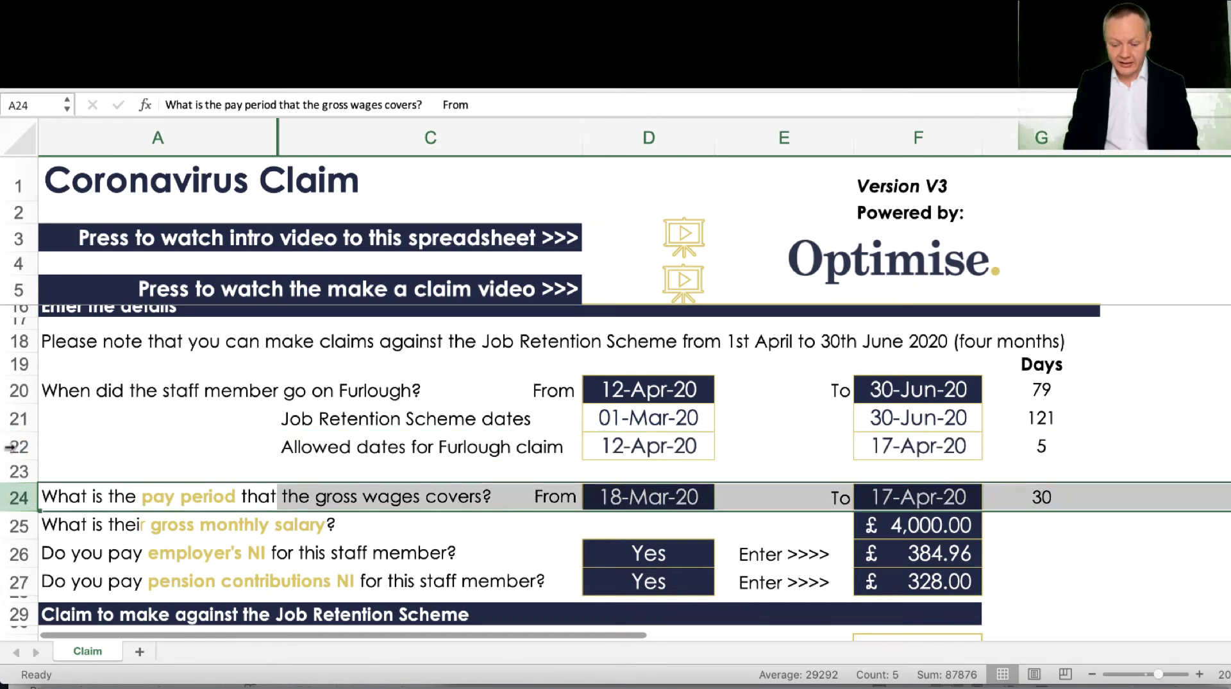
left_click(16, 388)
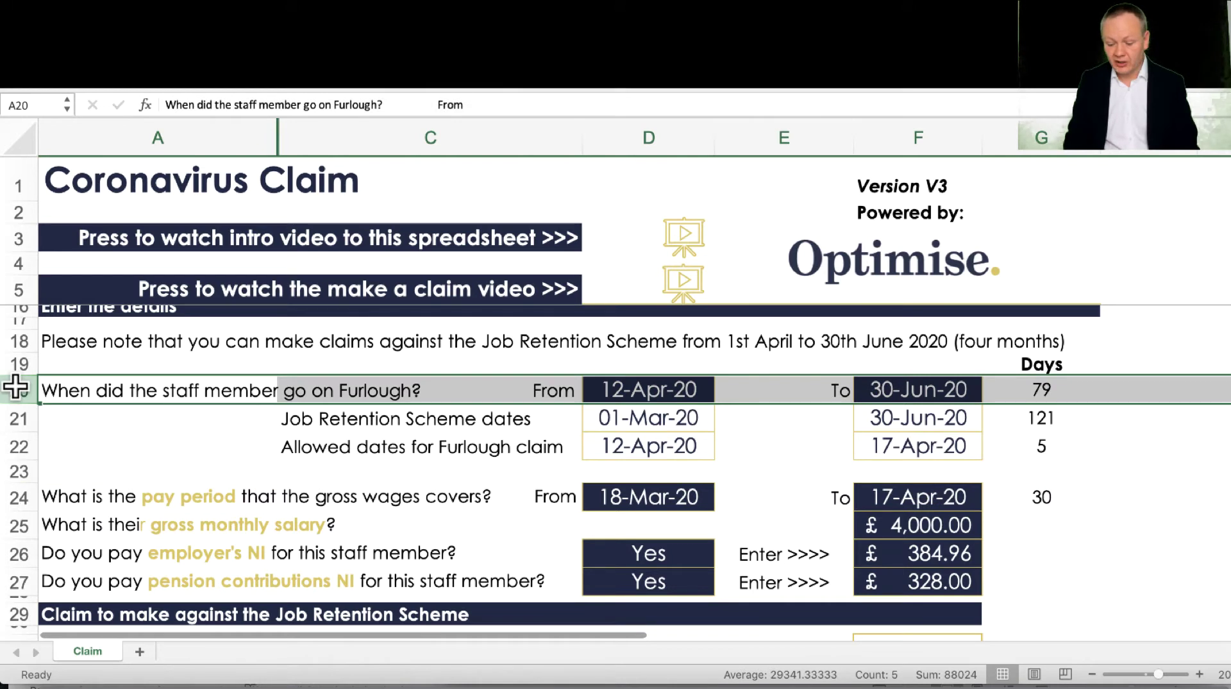
left_click(13, 449)
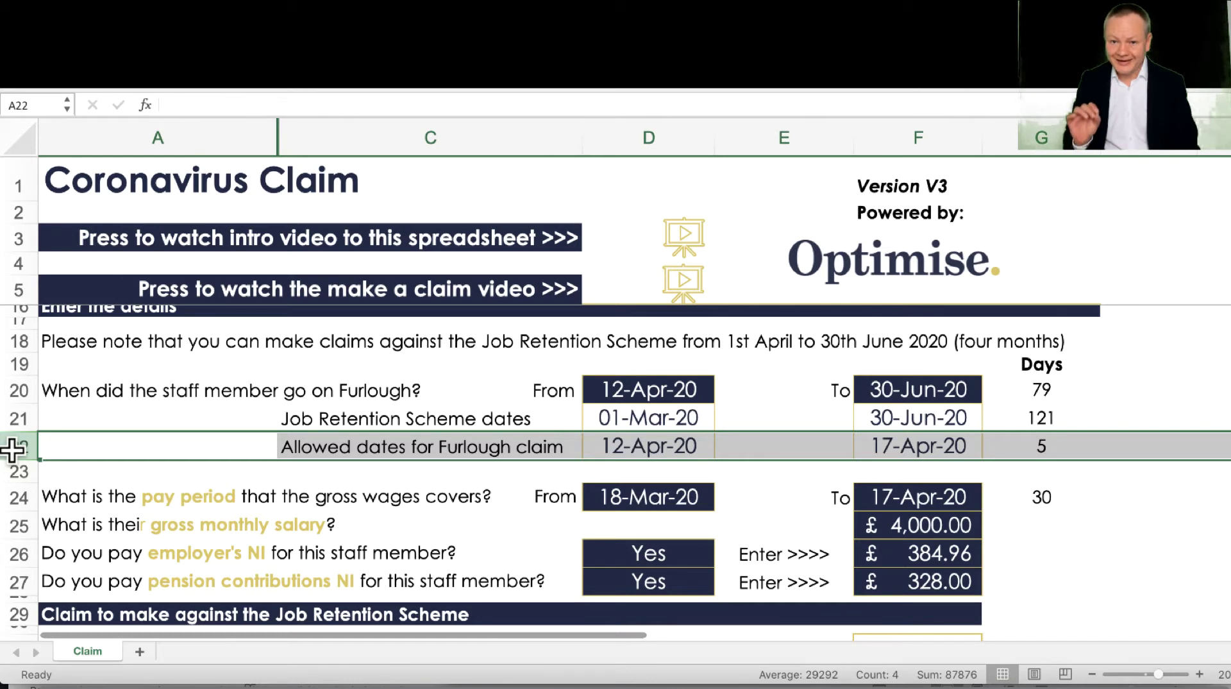
Step: Set the staff member's gross monthly salary in F25 to 3500
scroll(170, 555, "down", 3)
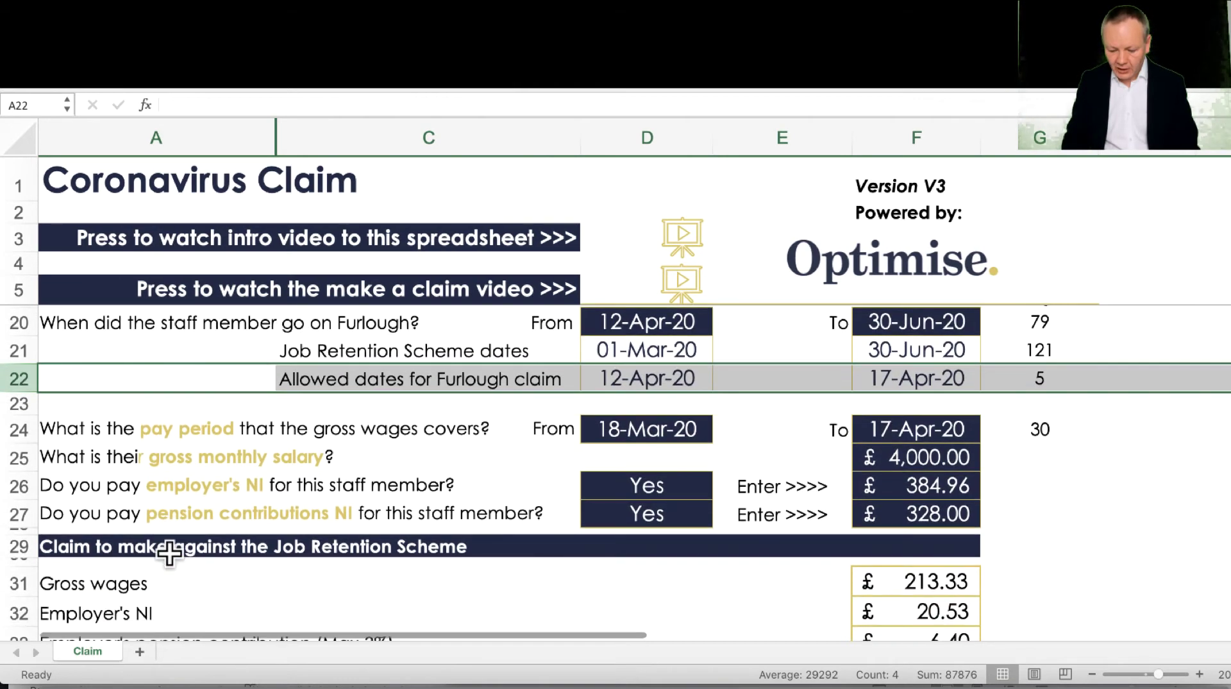
left_click(888, 458)
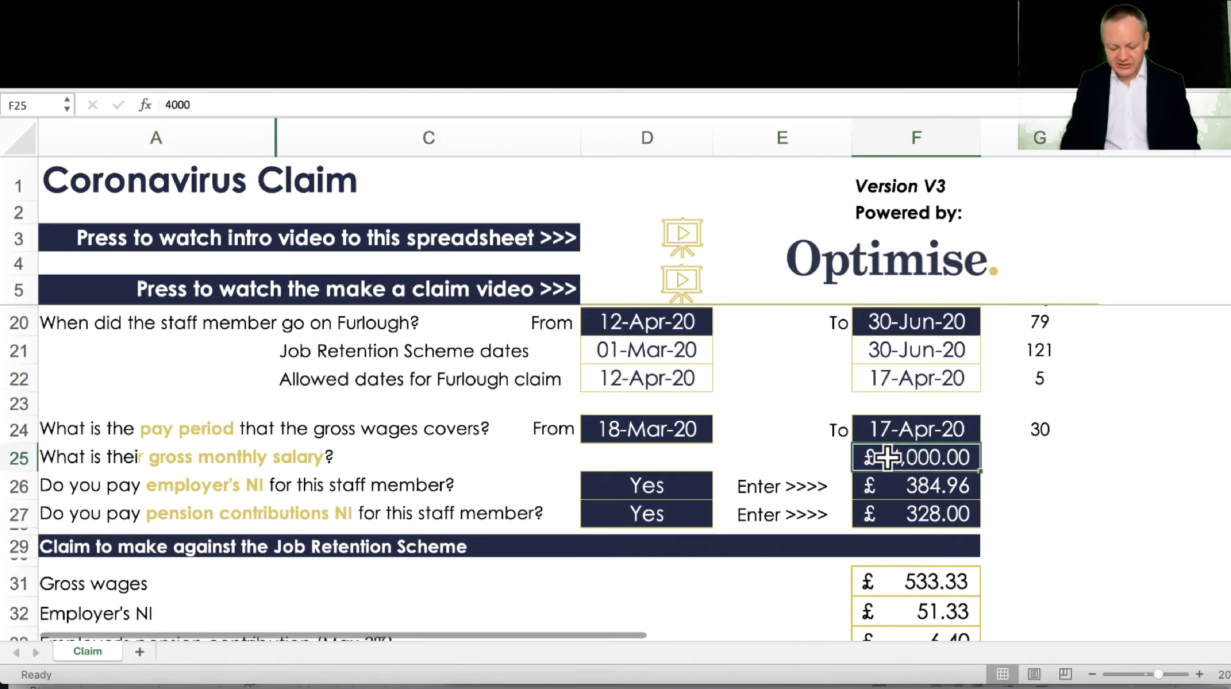
type("35000")
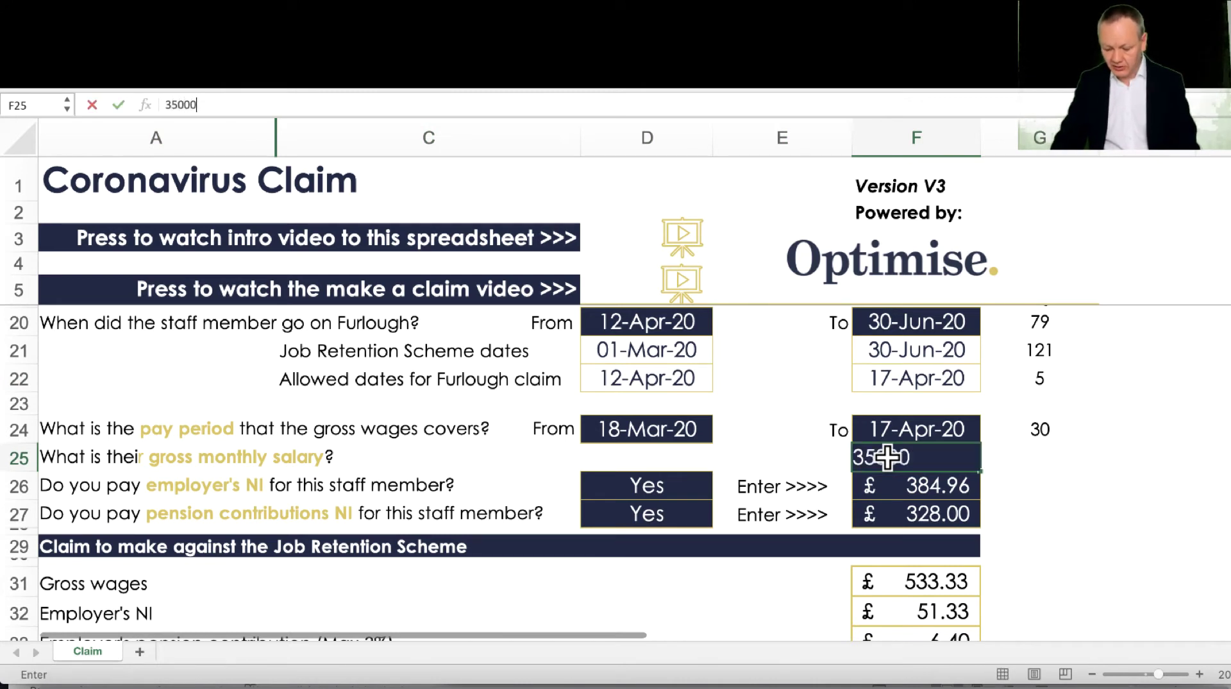
key("BackSpace")
key("Return")
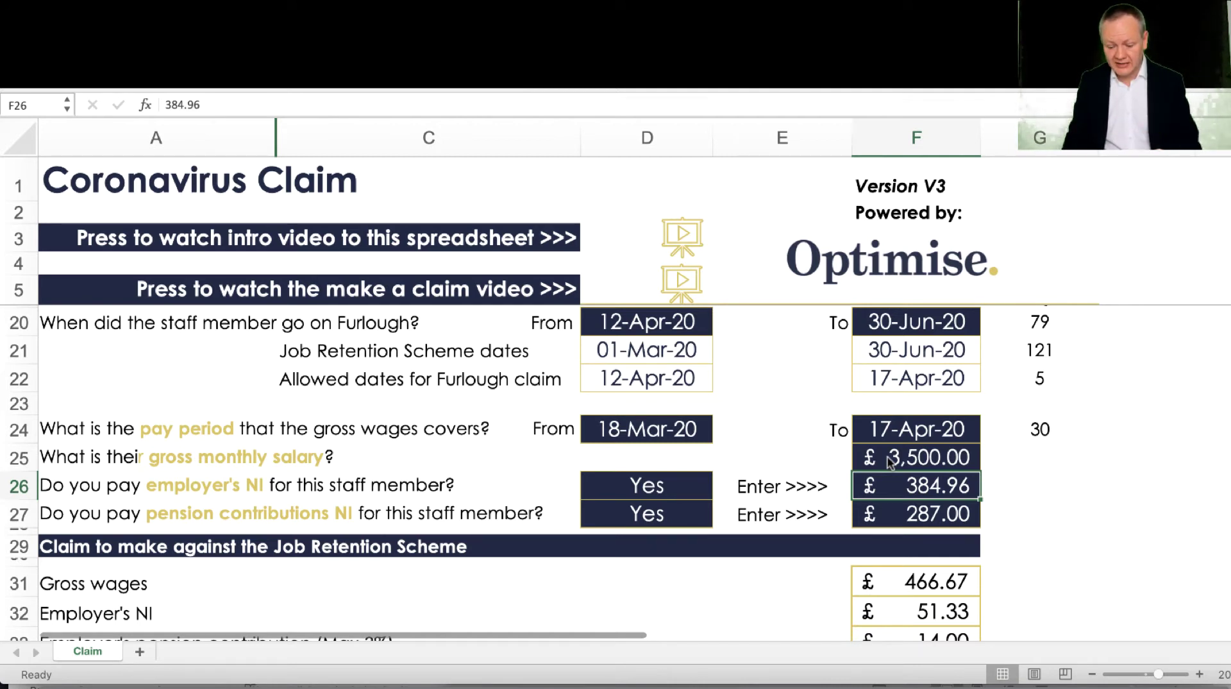
Step: Set the employer's NI amount for the staff member in F26 to 300
key("Down")
key("Up")
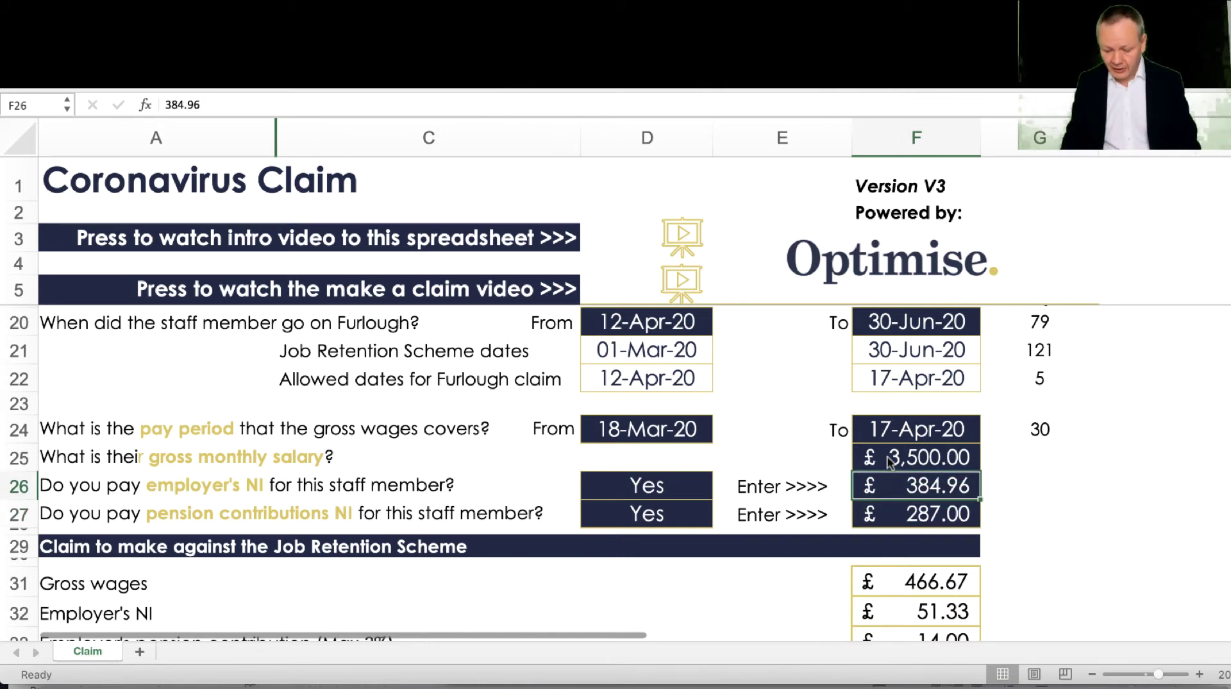
key("Down")
key("Up")
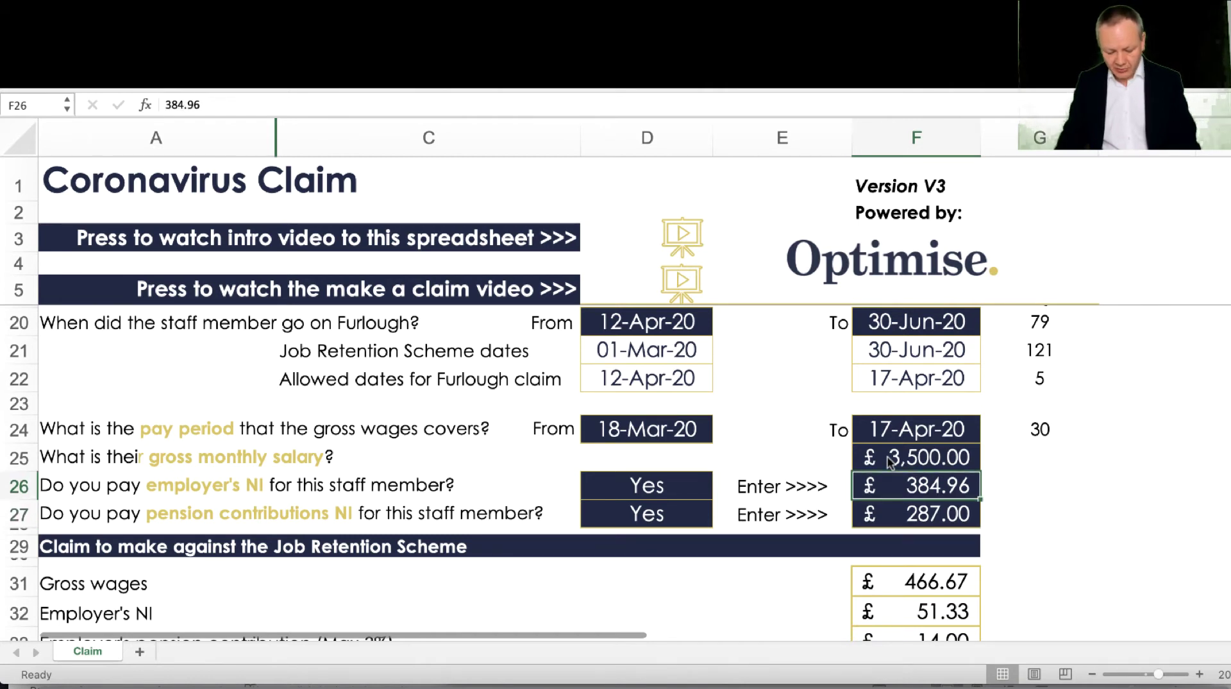
type("300")
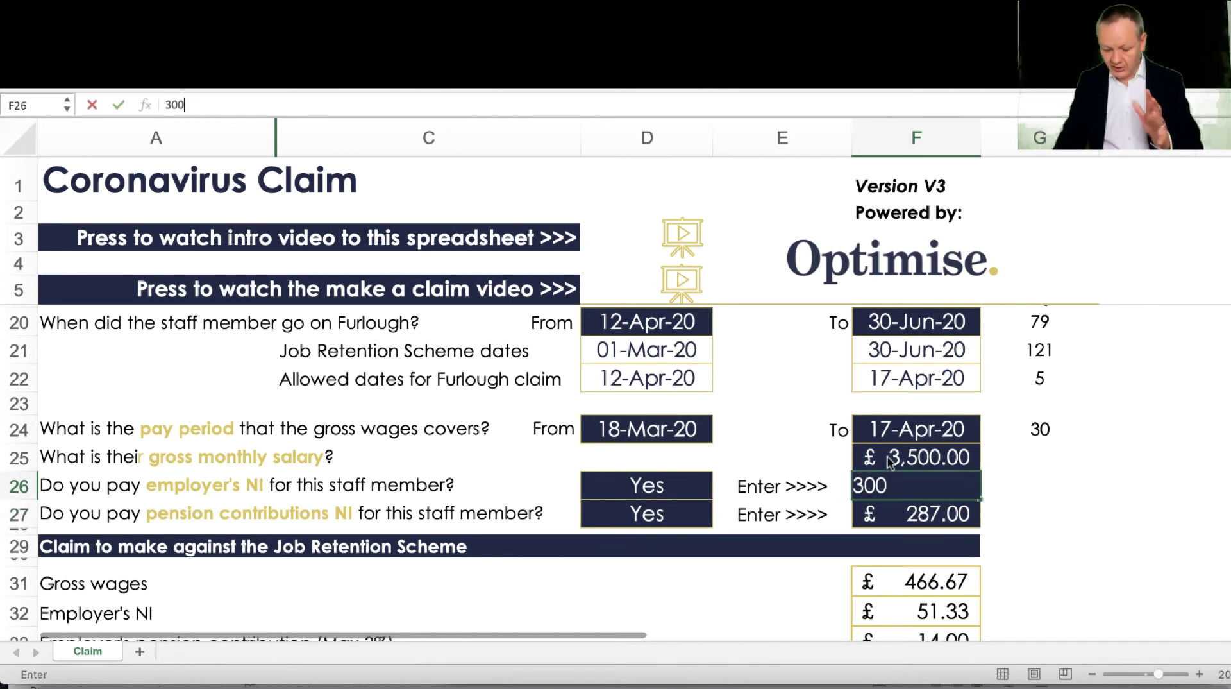
key("Return")
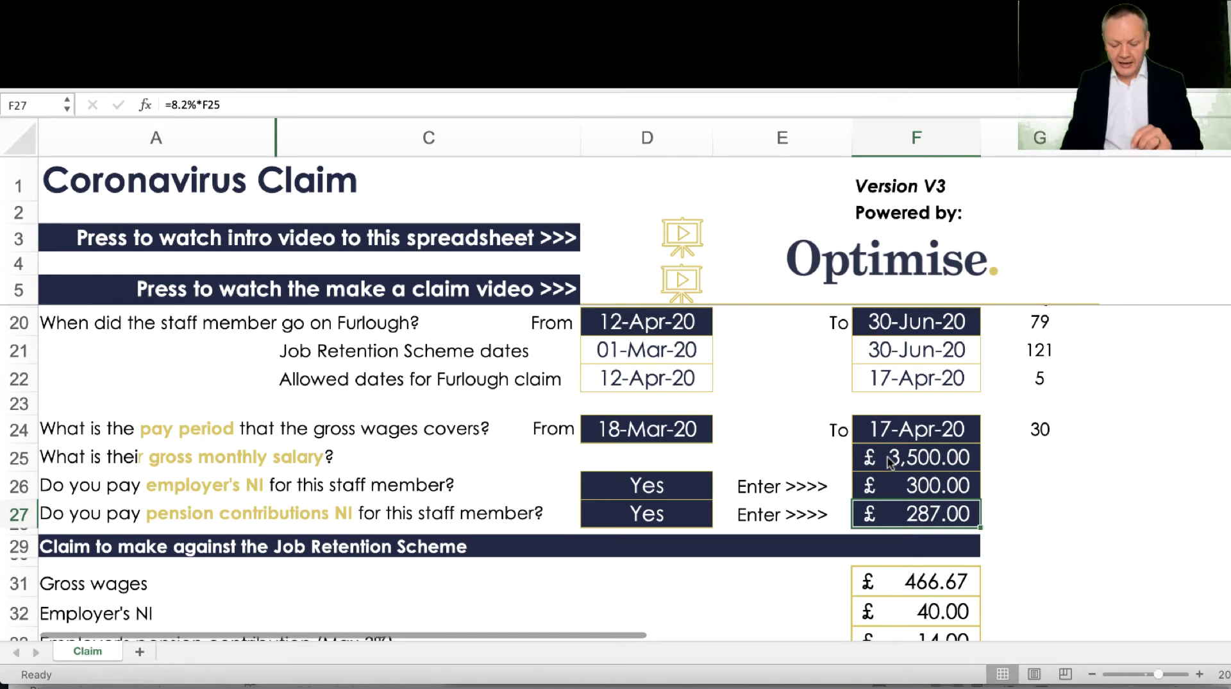
Step: Enter 200 in F28, directly below the pension contributions amount
key("Down")
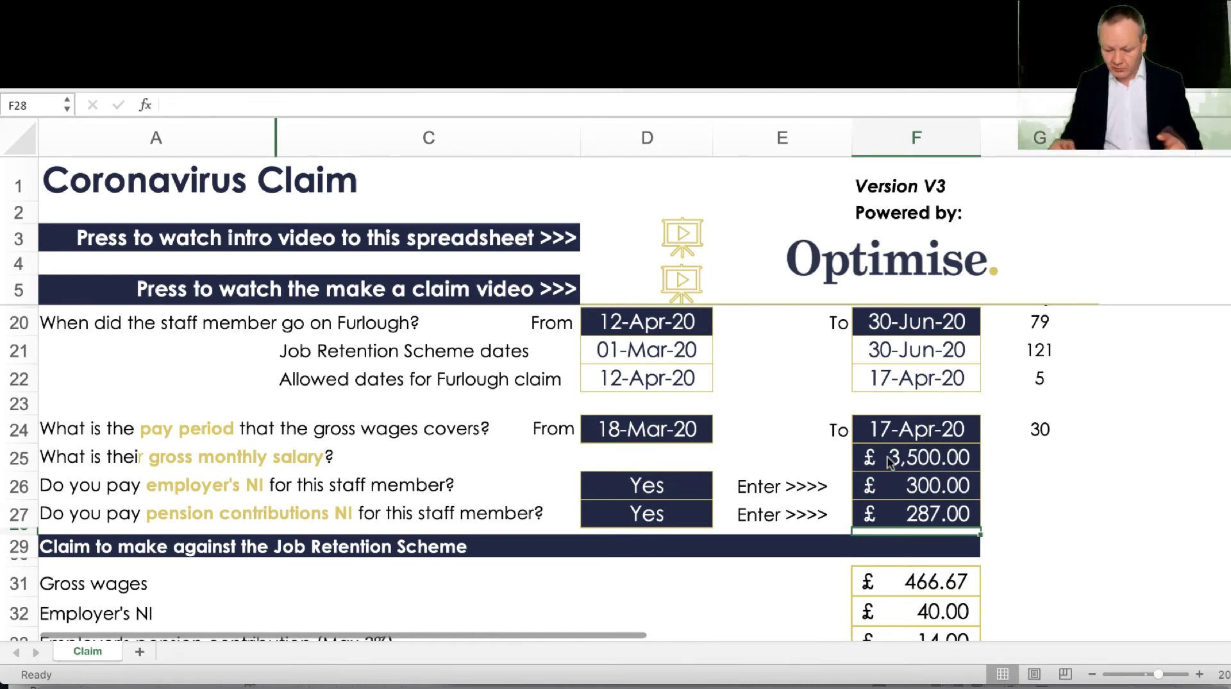
type("200")
key("Return")
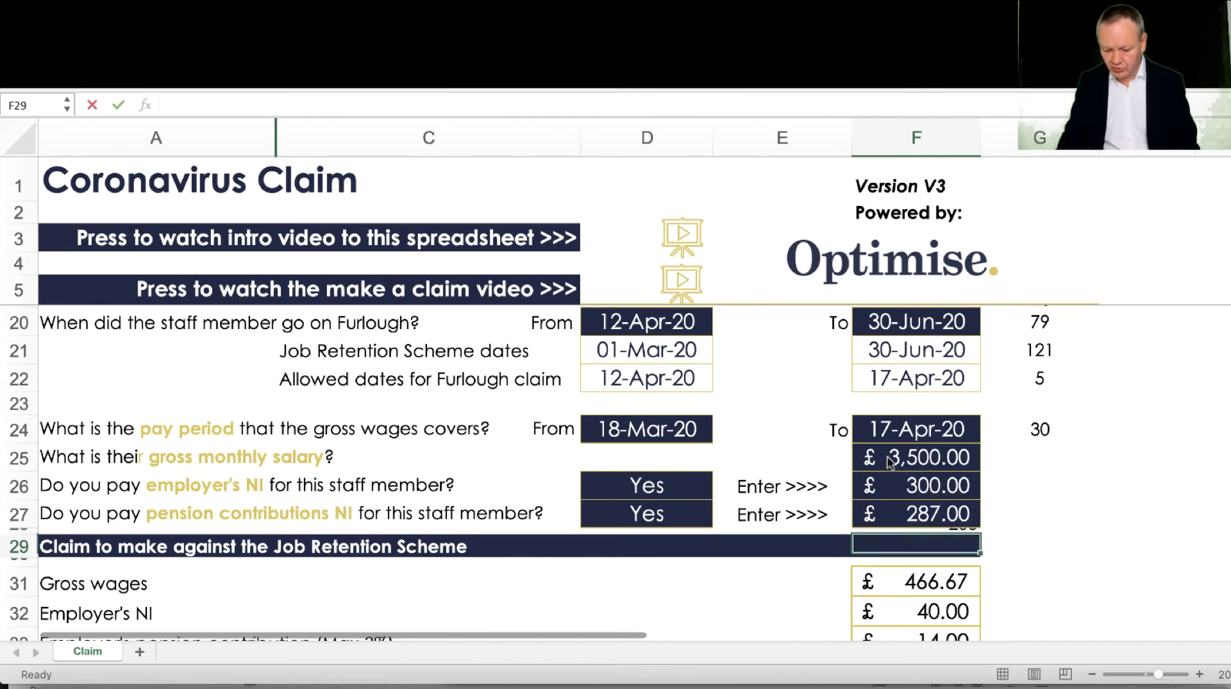
Step: Examine the claim rows 31 to 33 and the pay period, salary and allowed days behind the gross wages claim
scroll(731, 530, "down", 3)
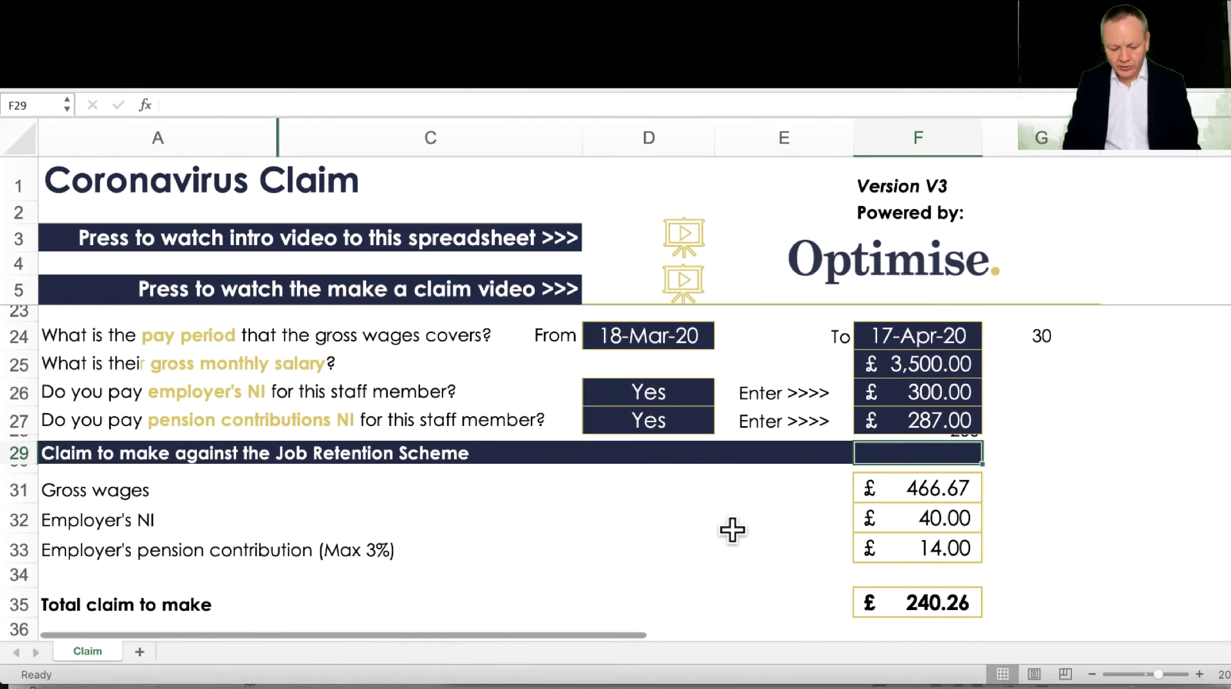
left_click_drag(16, 495, 11, 546)
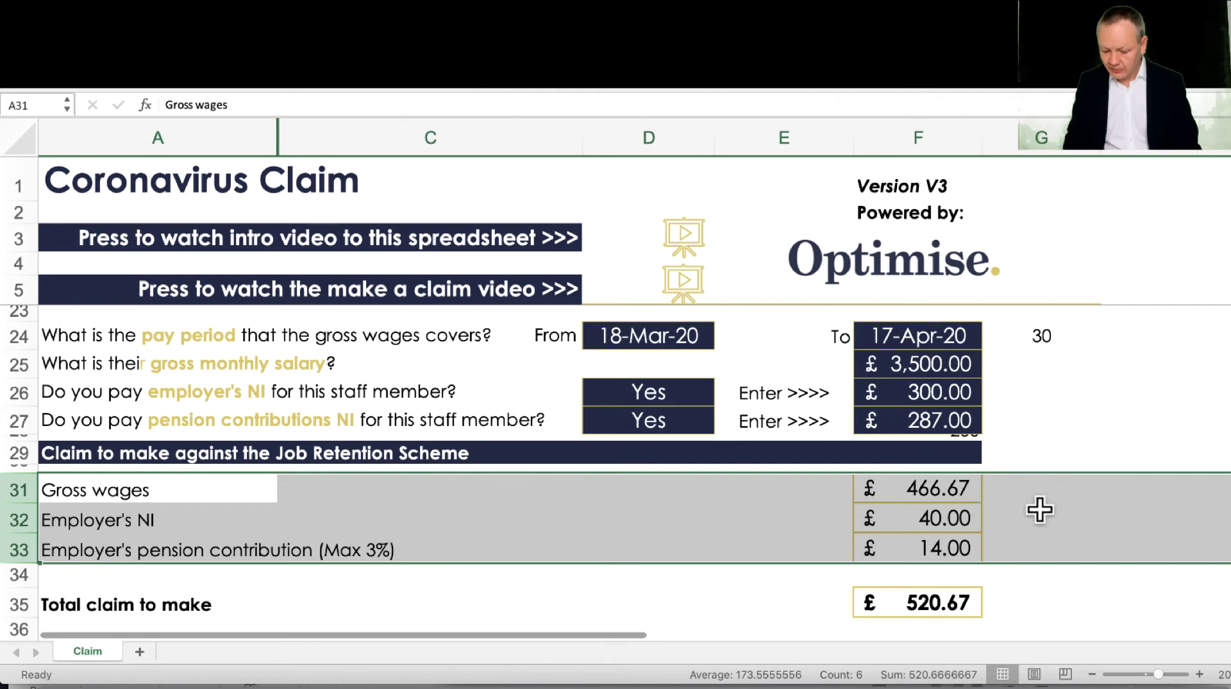
left_click(948, 488)
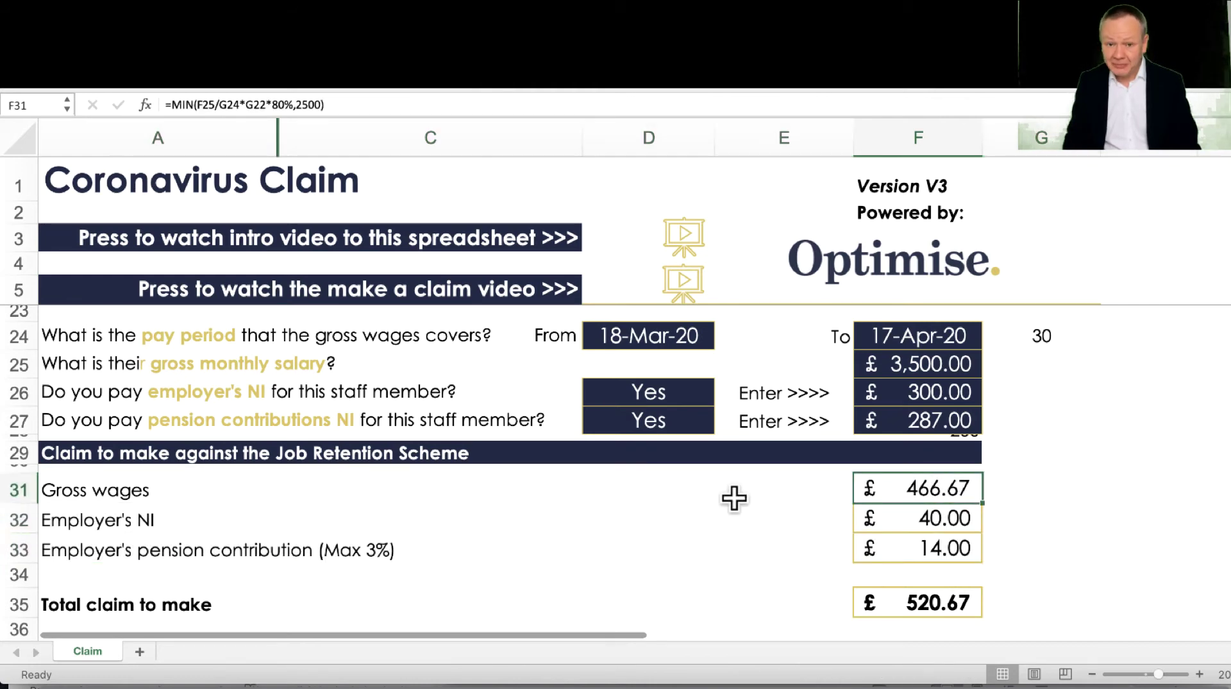
scroll(734, 498, "up", 5)
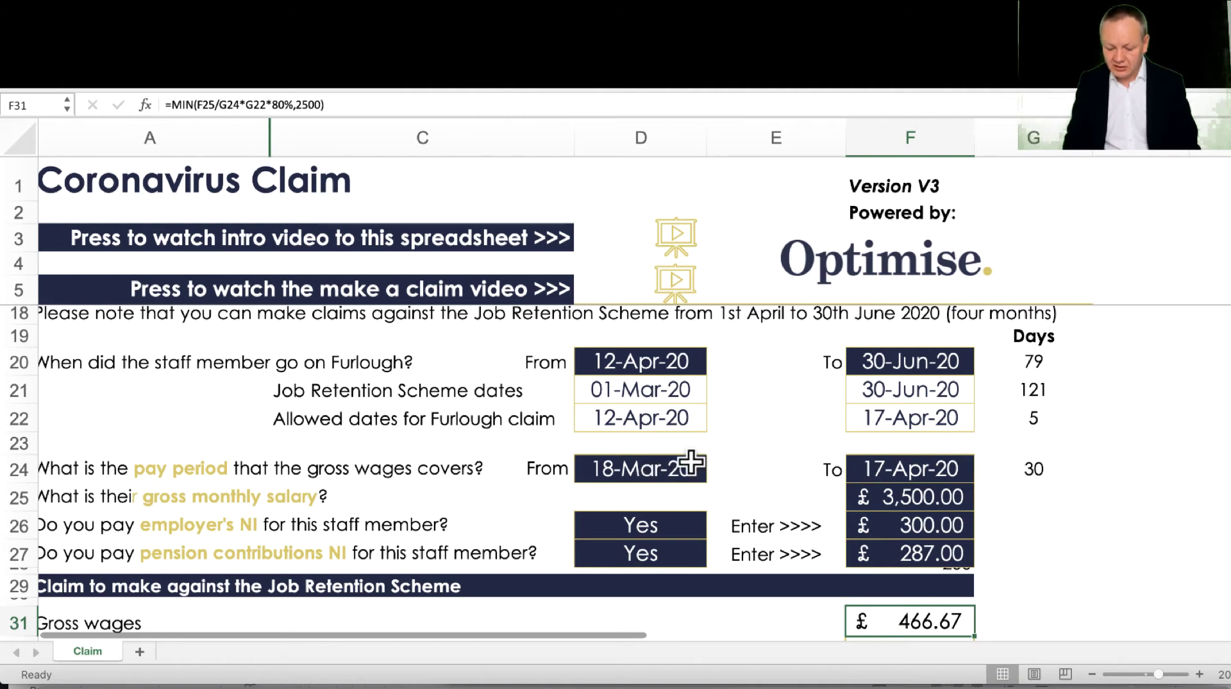
left_click_drag(695, 467, 915, 463)
left_click(941, 495)
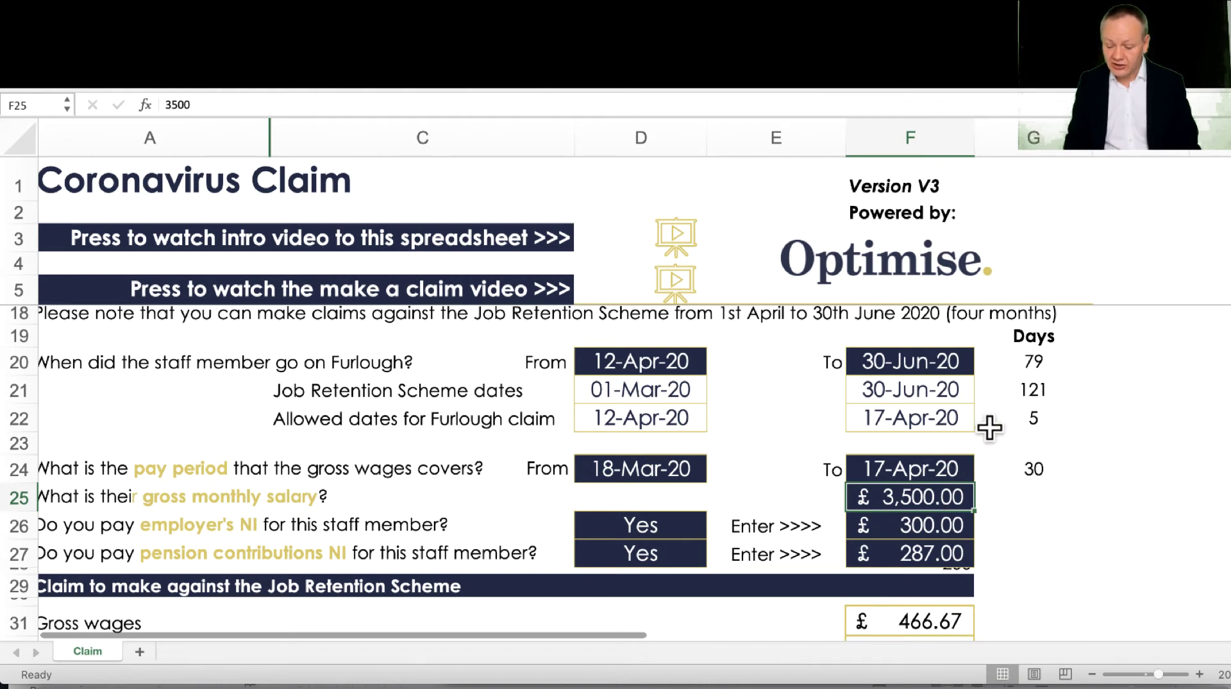
left_click(1028, 420)
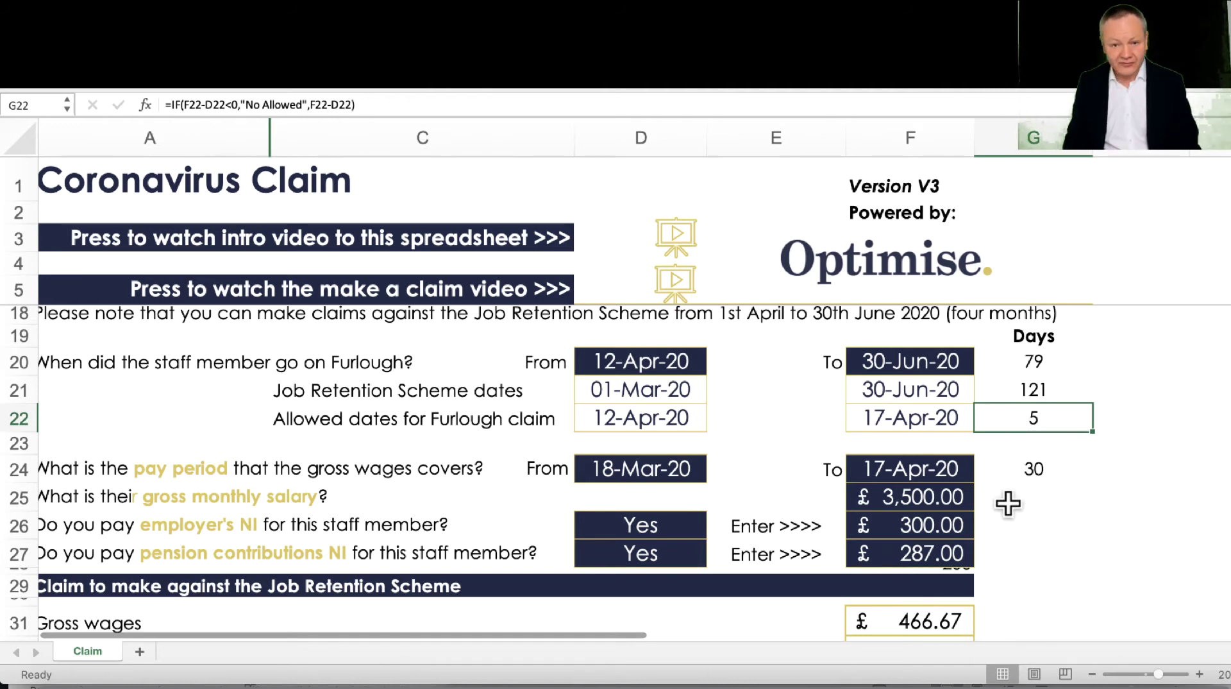
Step: Inspect the formulas for the gross wages, Employer's NI and pension contribution claims in F31:F33, and view the total claim
scroll(1008, 504, "down", 3)
left_click(947, 522)
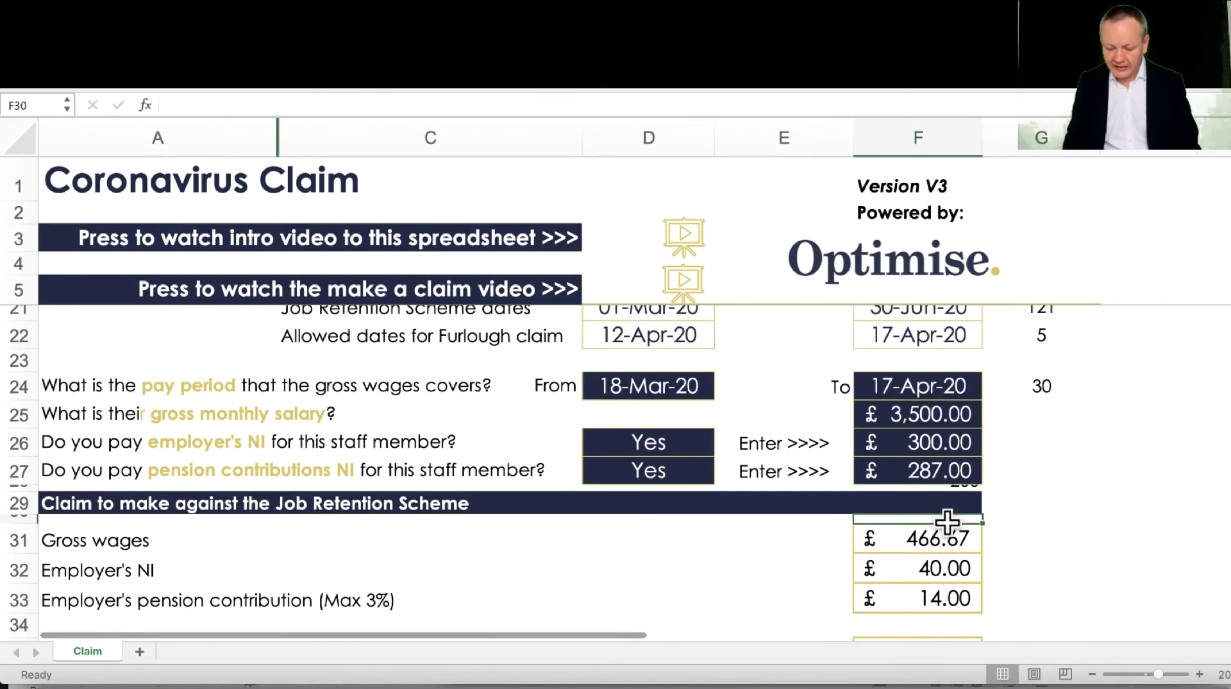
key("Down")
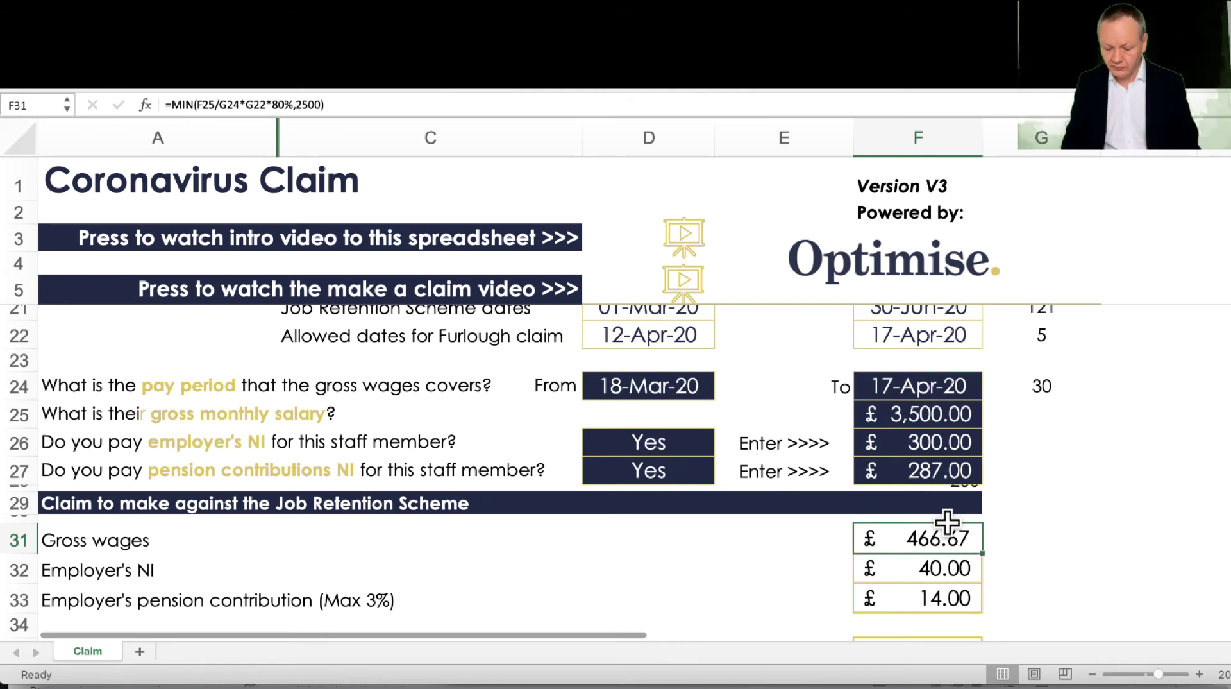
left_click(933, 572)
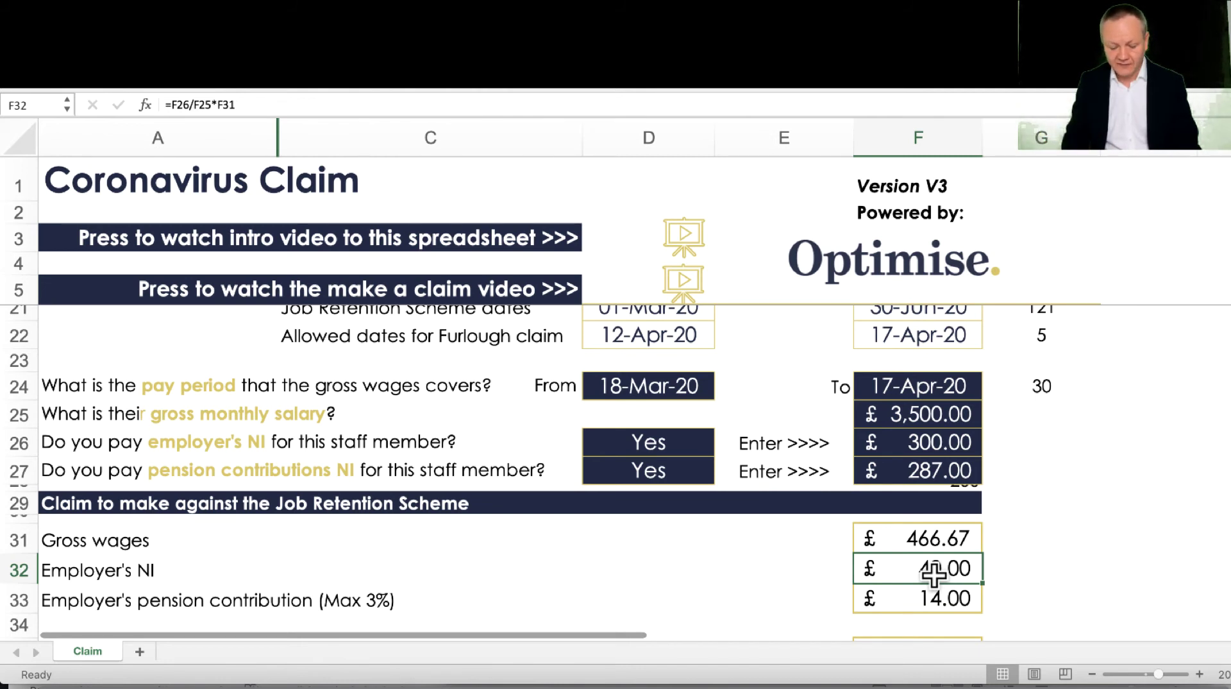
key("Down")
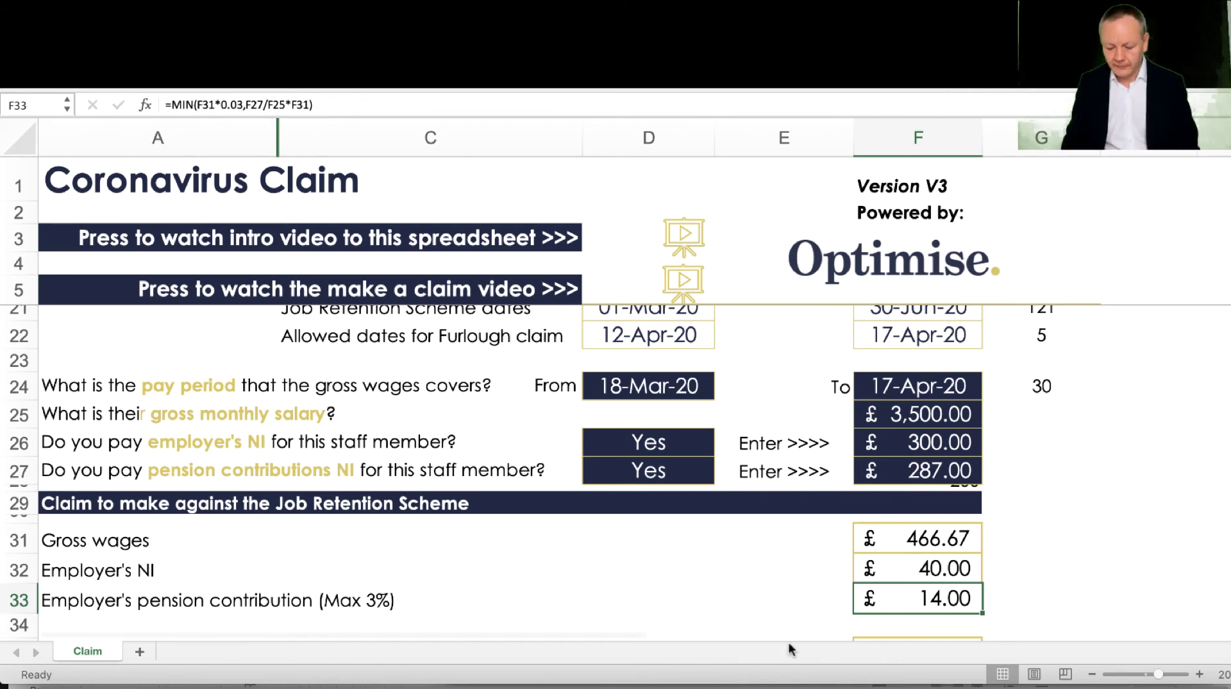
scroll(749, 609, "down", 3)
scroll(749, 609, "down", 1)
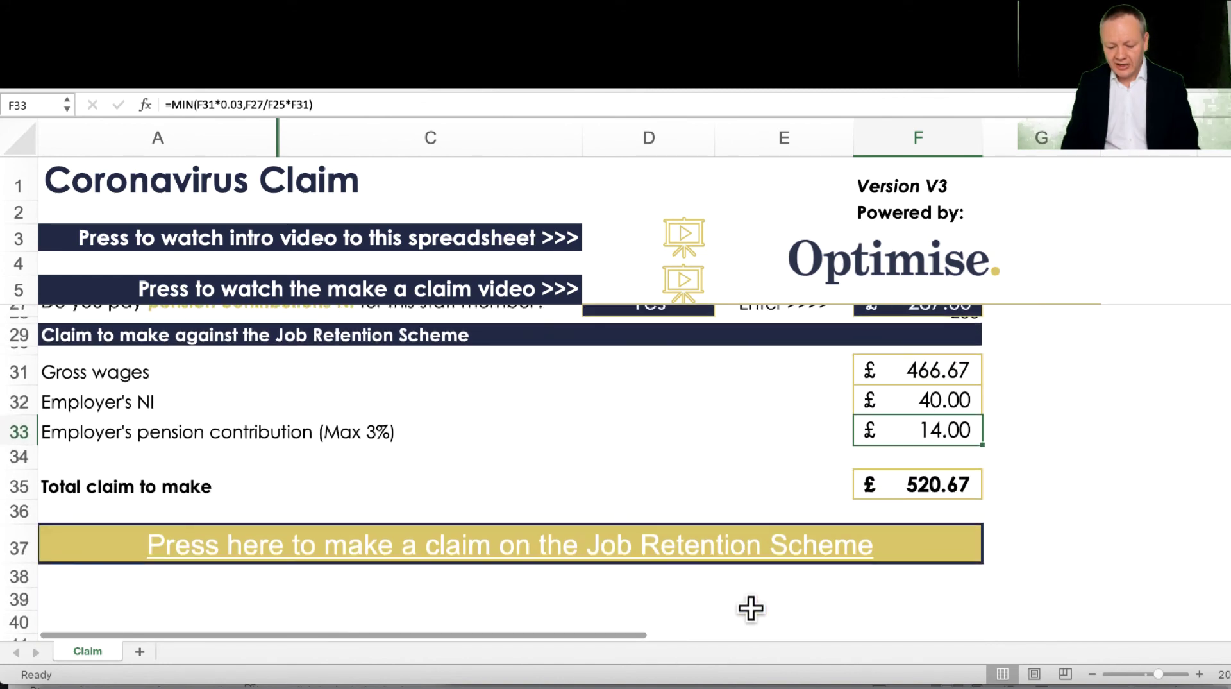
Step: Inspect the total claim formula in F35, and open the linked web page for making a claim on the Job Retention Scheme
left_click(916, 484)
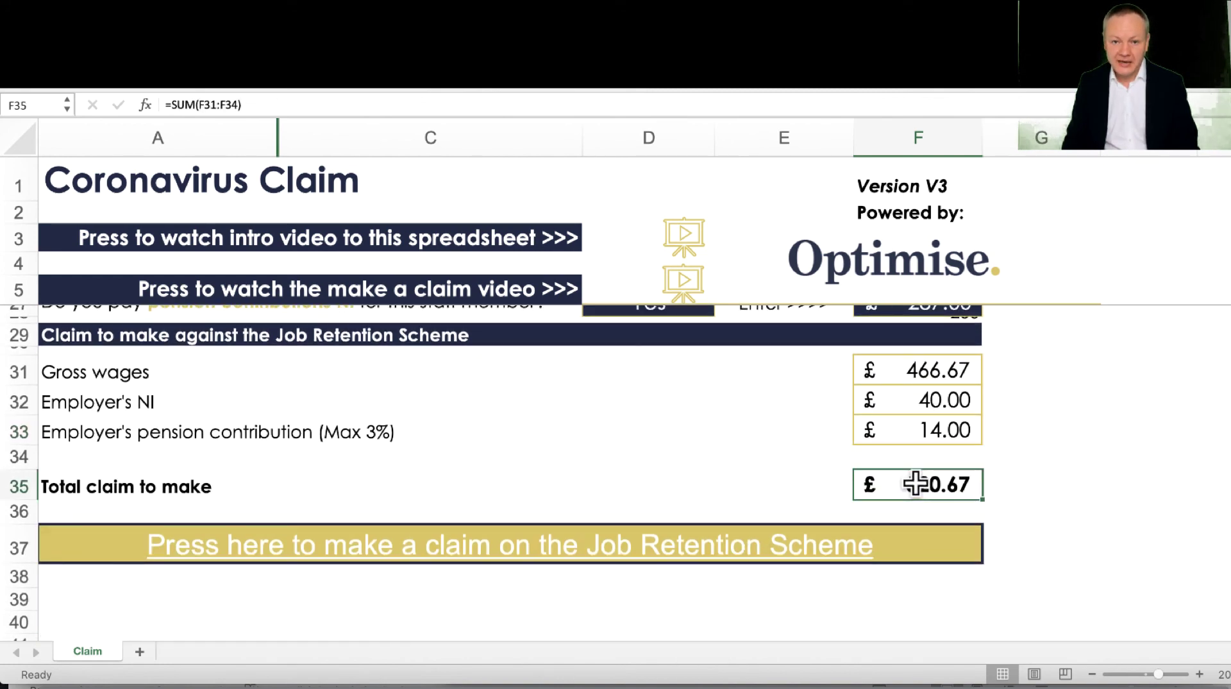
left_click(498, 549)
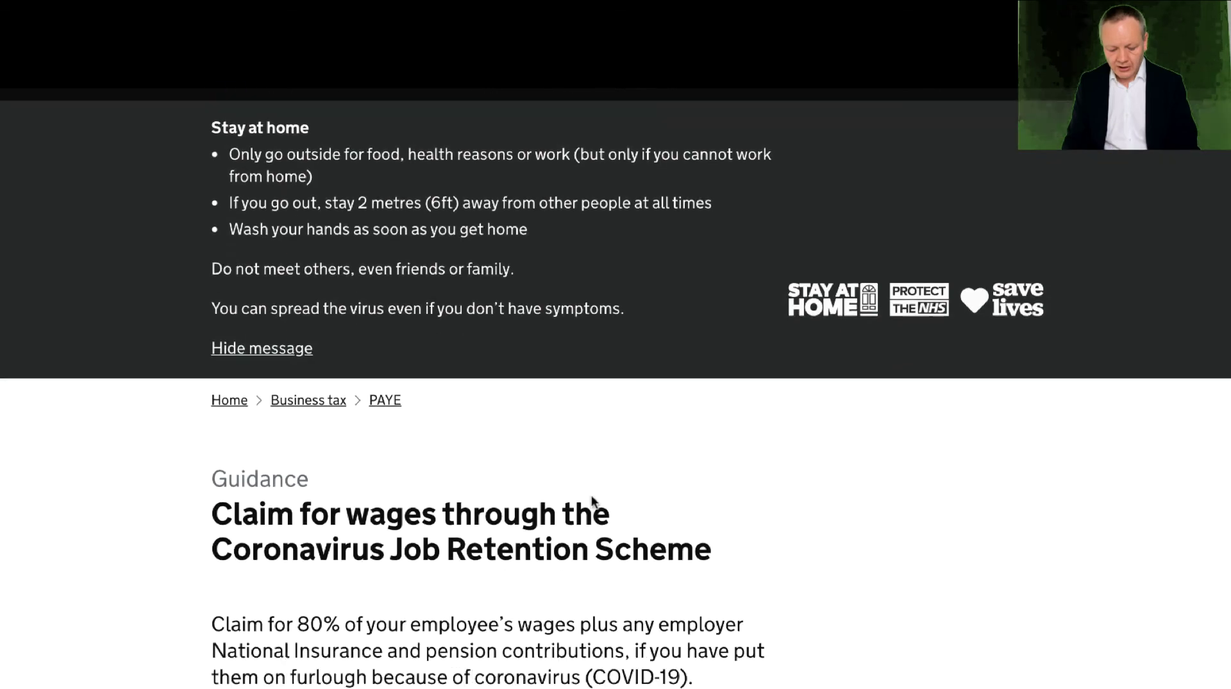
Step: Read through the guidance on claiming wages, from the introduction past the What you'll need list to the Claim now and After you've claimed sections
scroll(592, 501, "down", 3)
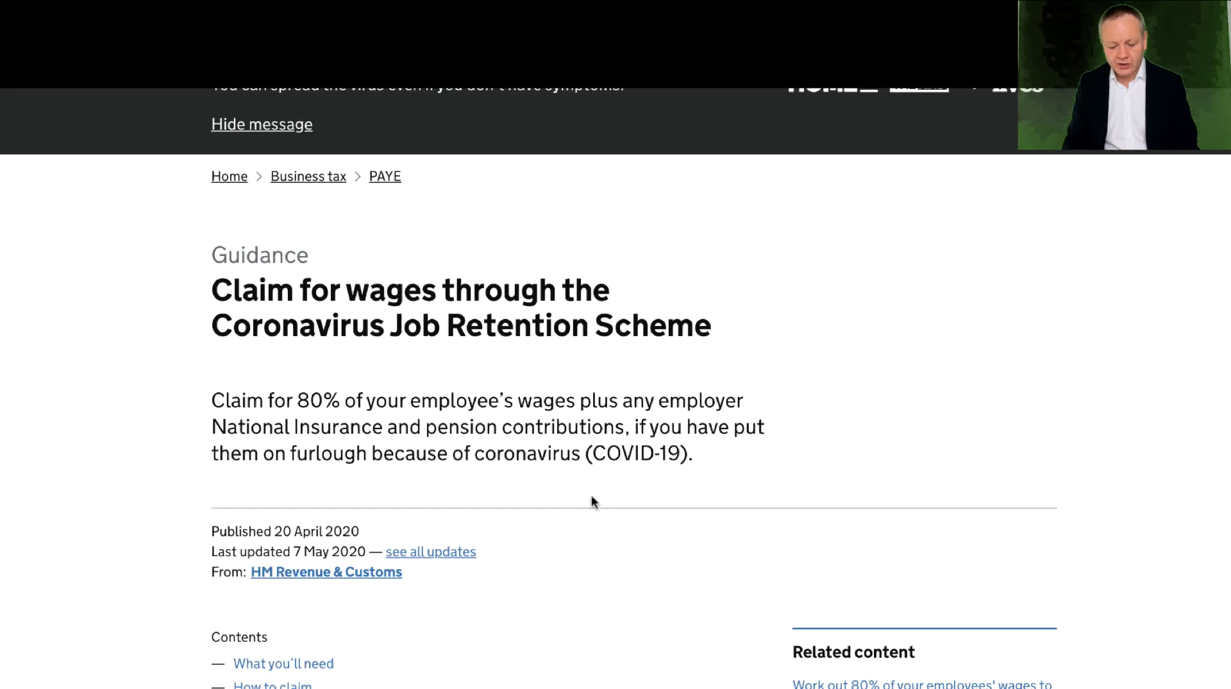
scroll(591, 497, "down", 10)
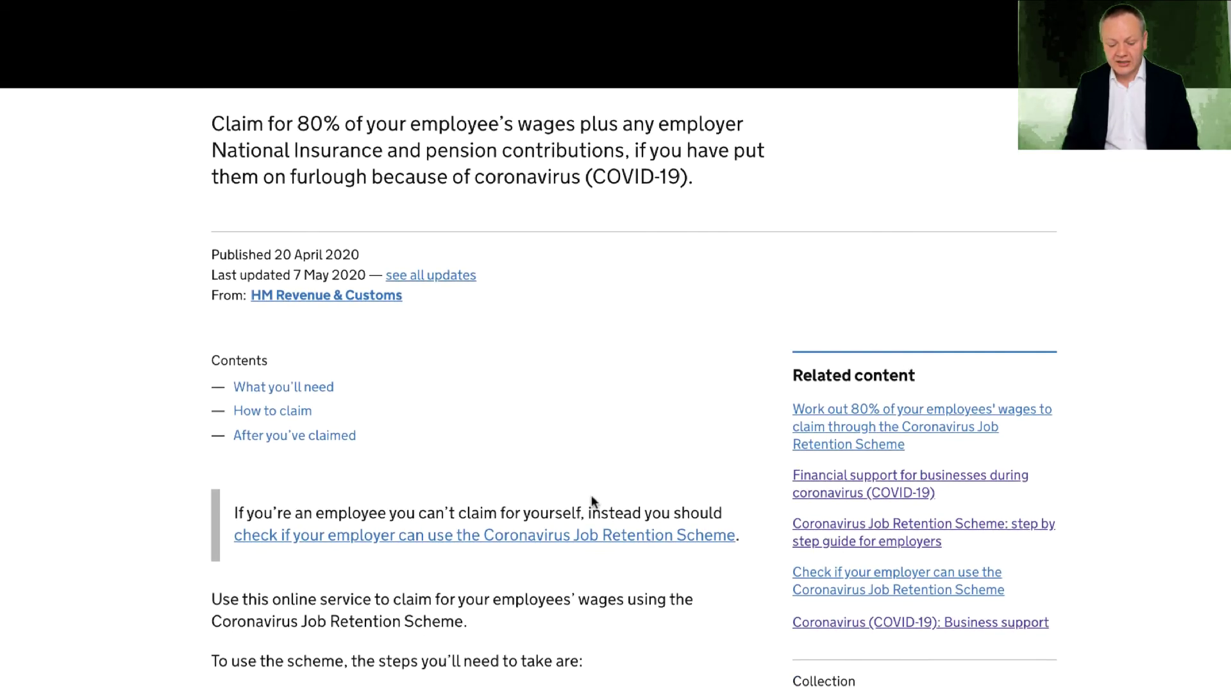
scroll(592, 502, "down", 15)
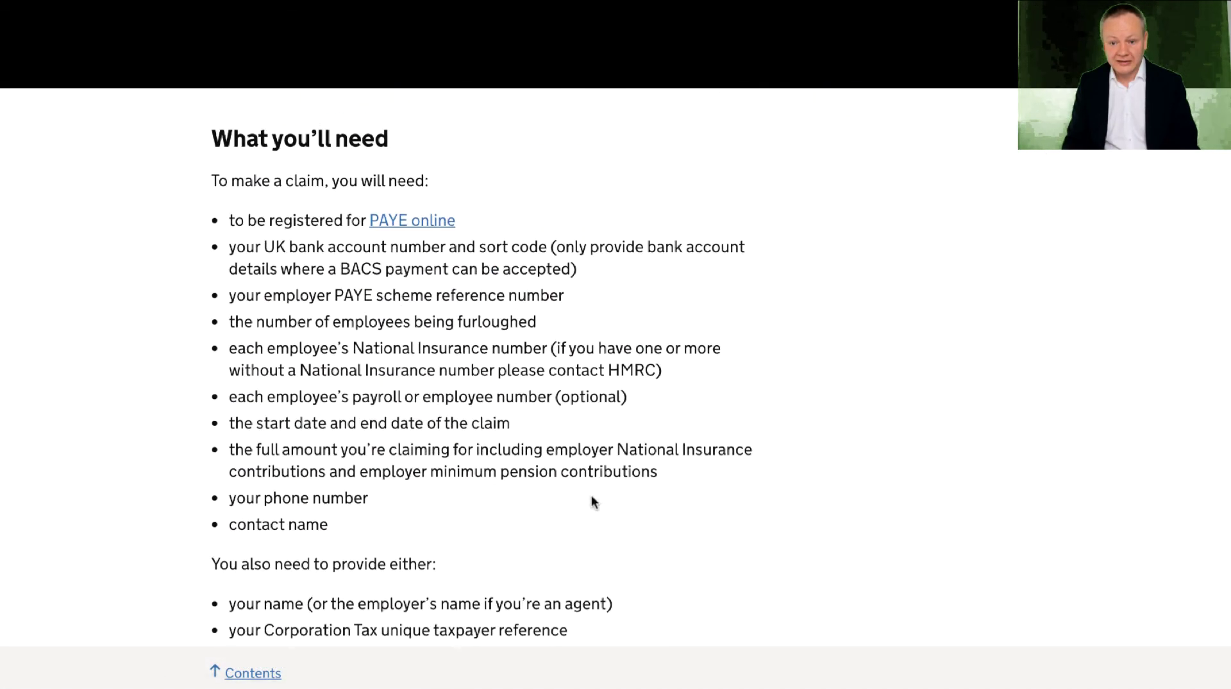
scroll(591, 497, "down", 10)
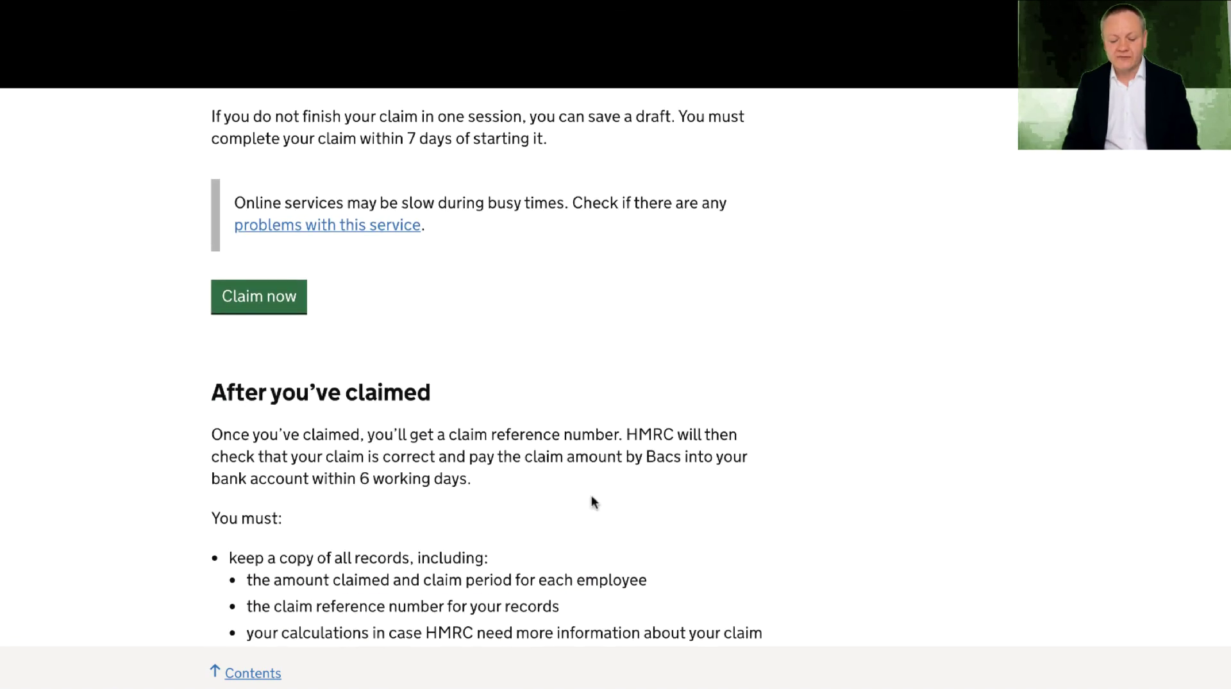